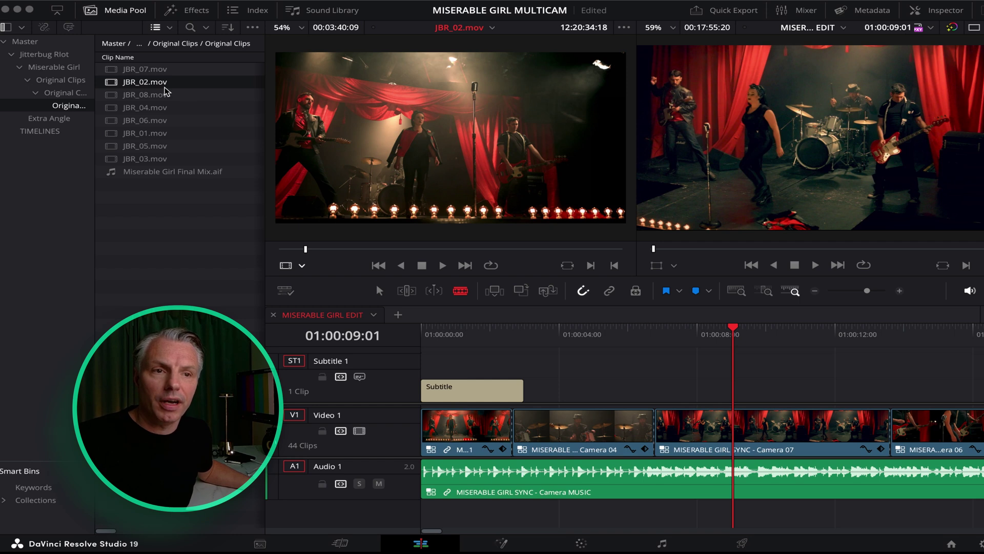
- Read the JBR clips' Camera metadata in the Inspector's File tab: JBR_05 is Camera 06, JBR_04 Camera 05
key("Up")
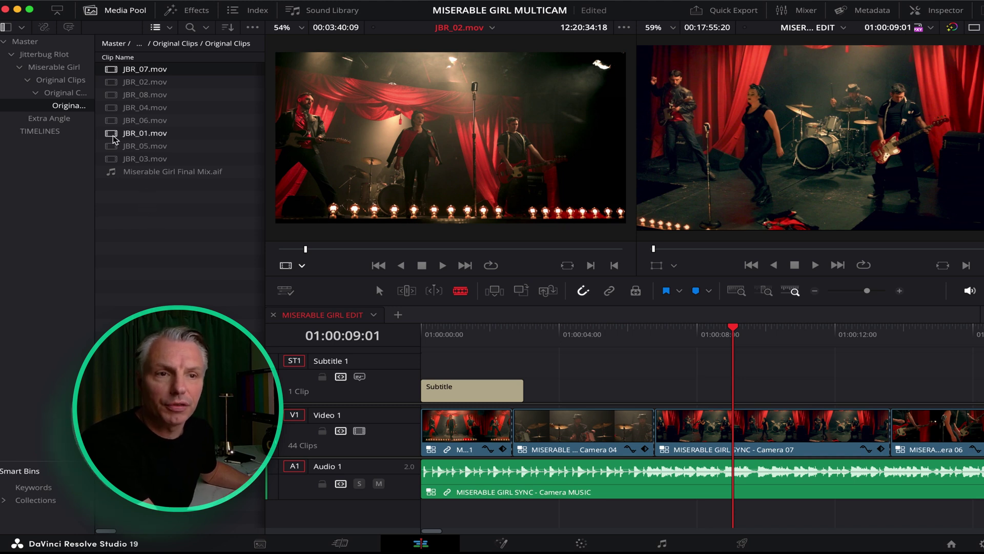
left_click(945, 11)
scroll(850, 202, "down", 5)
left_click(145, 145)
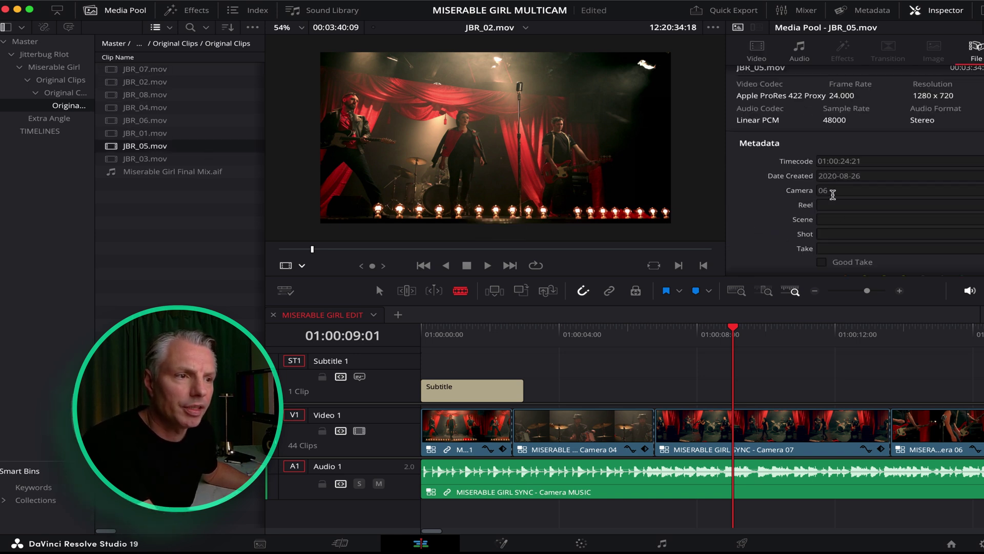
key("Up")
key("Up")
key("Up")
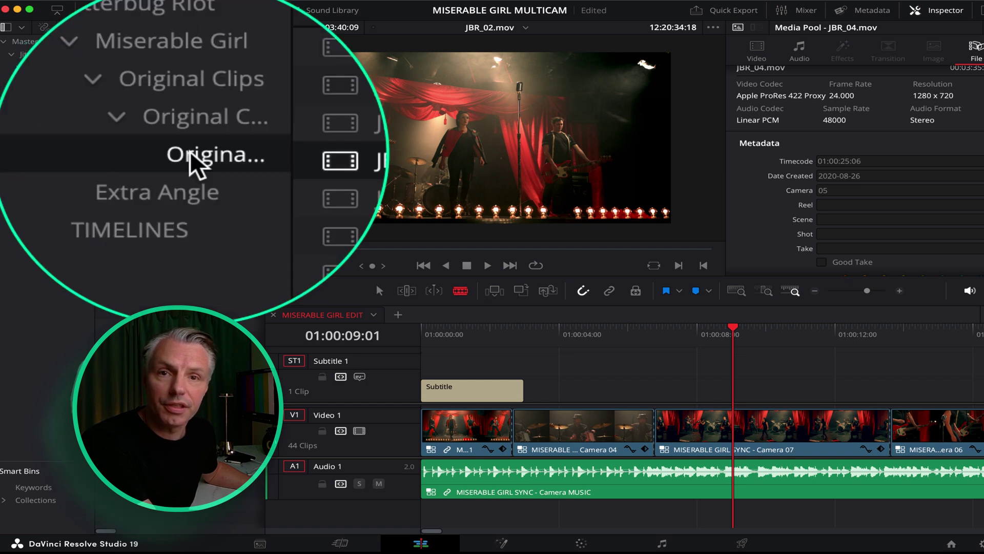
- Create a multicam clip from the Original Clips bin, angles named by Metadata - Camera and synced by Sound
right_click(189, 150)
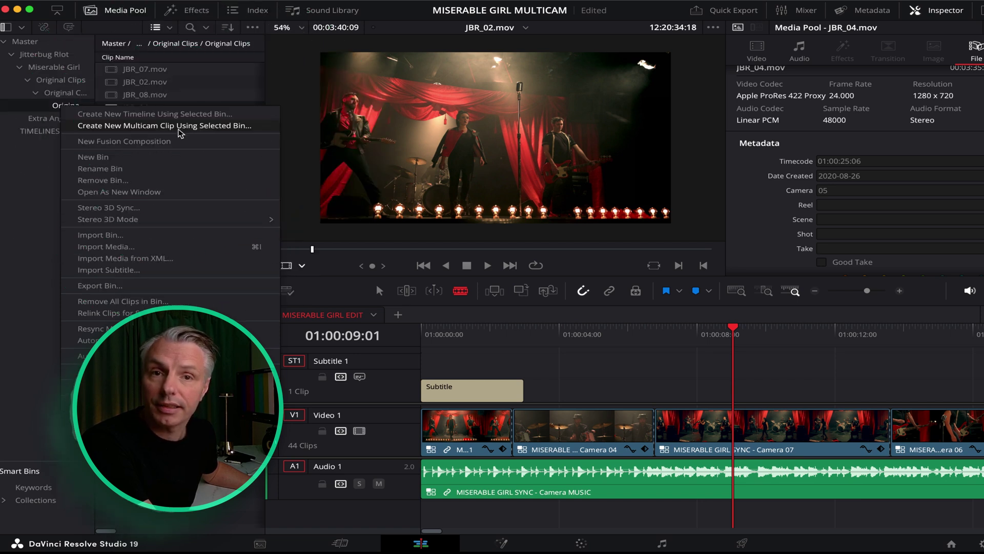
left_click(179, 128)
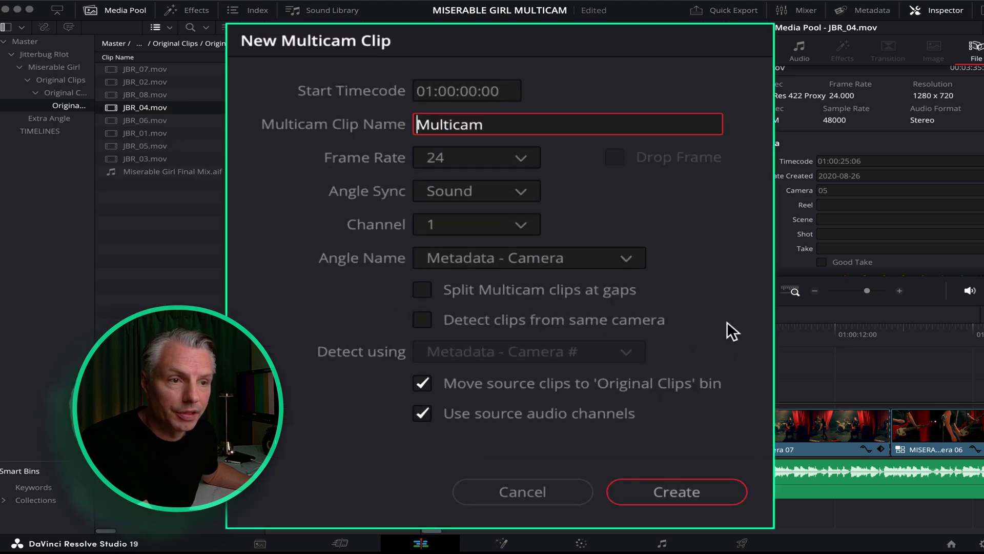
left_click(605, 259)
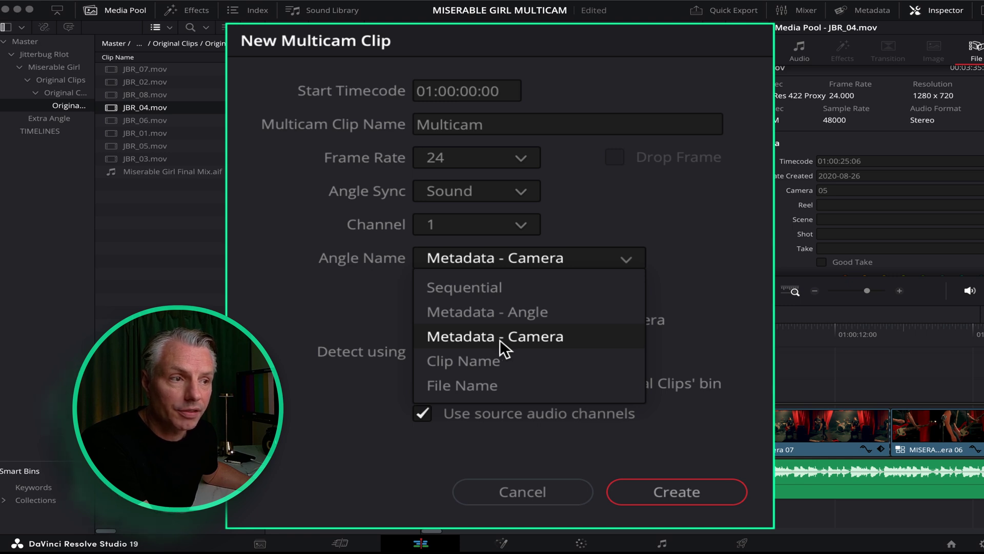
left_click(469, 339)
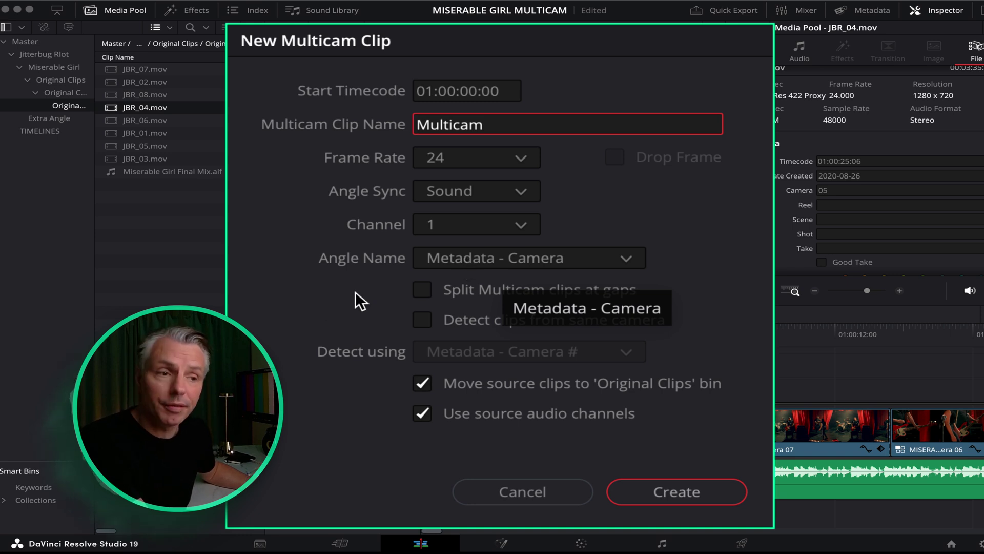
left_click(487, 189)
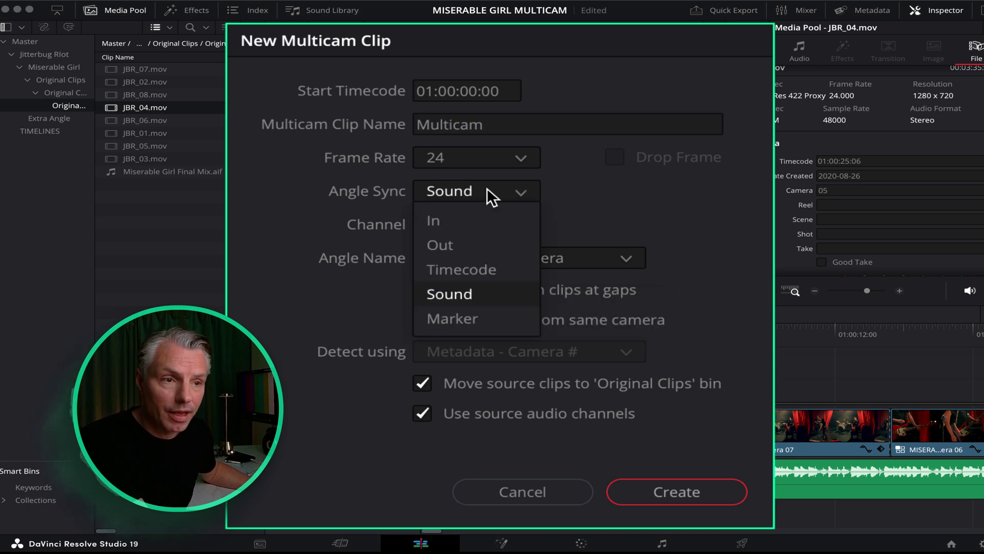
left_click(494, 296)
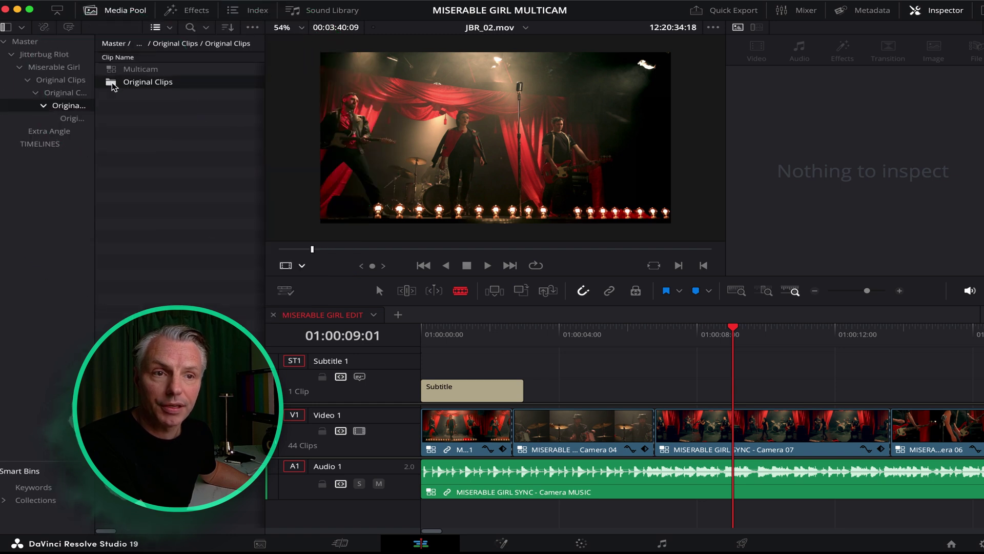
- Load the Multicam clip in the source viewer and play a stretch of it to check the angles' sync
double_click(112, 82)
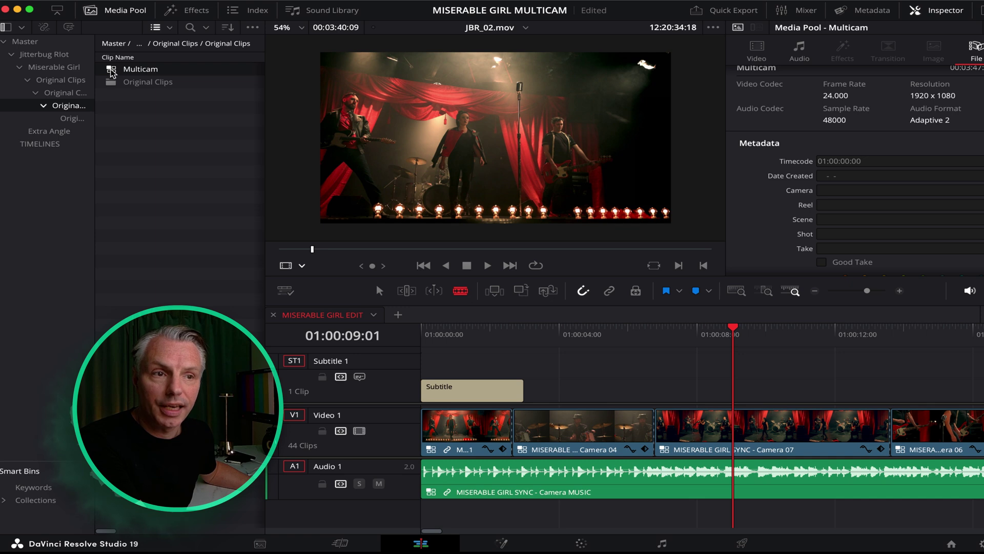
double_click(112, 71)
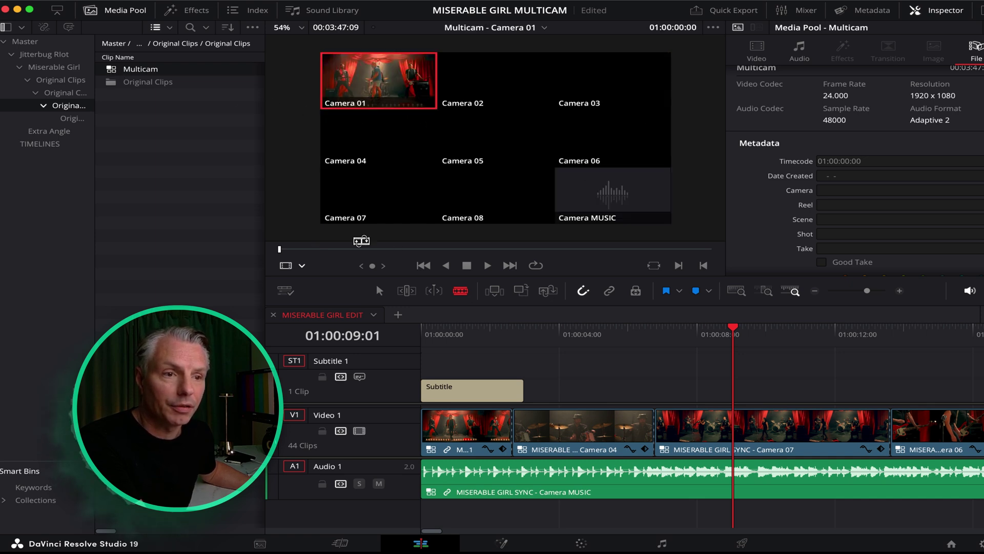
left_click(313, 249)
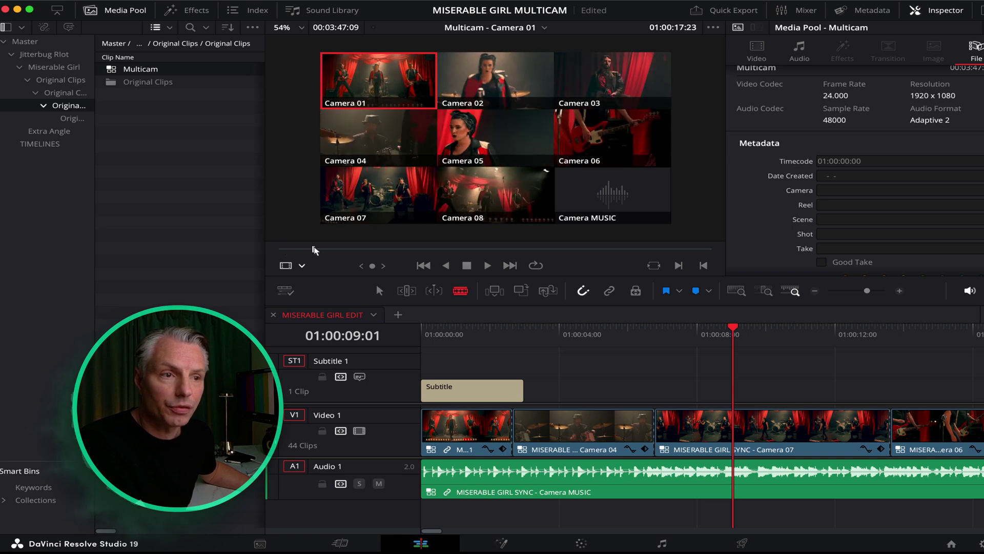
left_click_drag(313, 249, 335, 250)
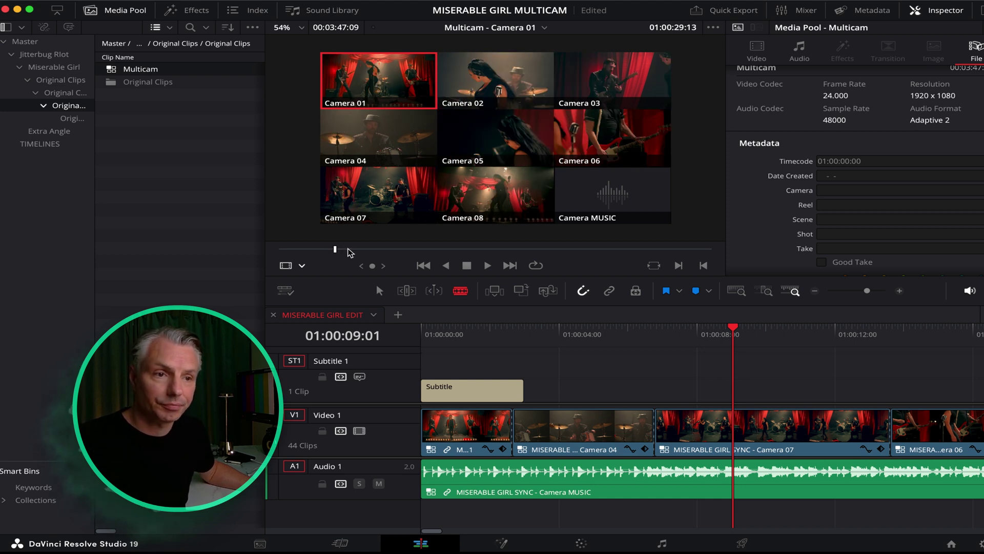
key("space")
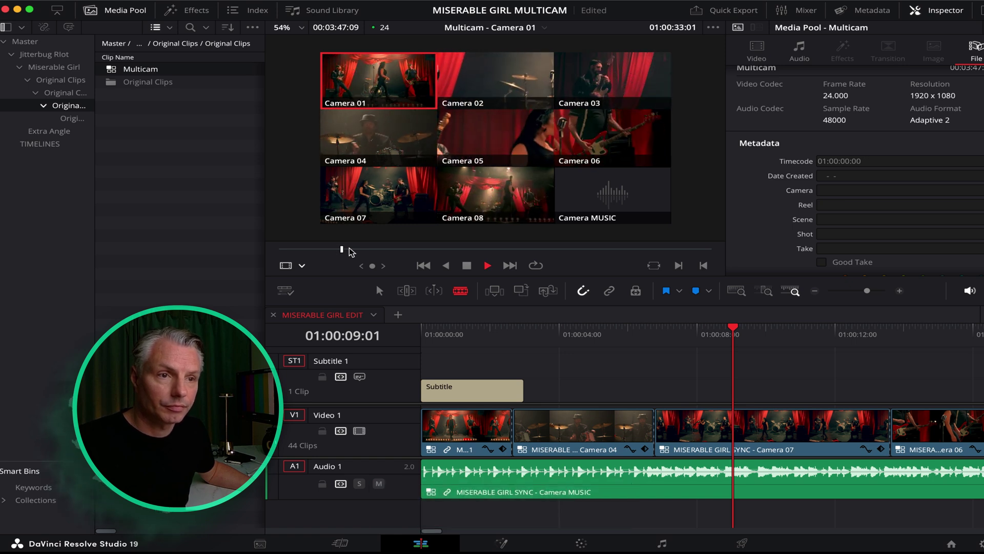
key("space")
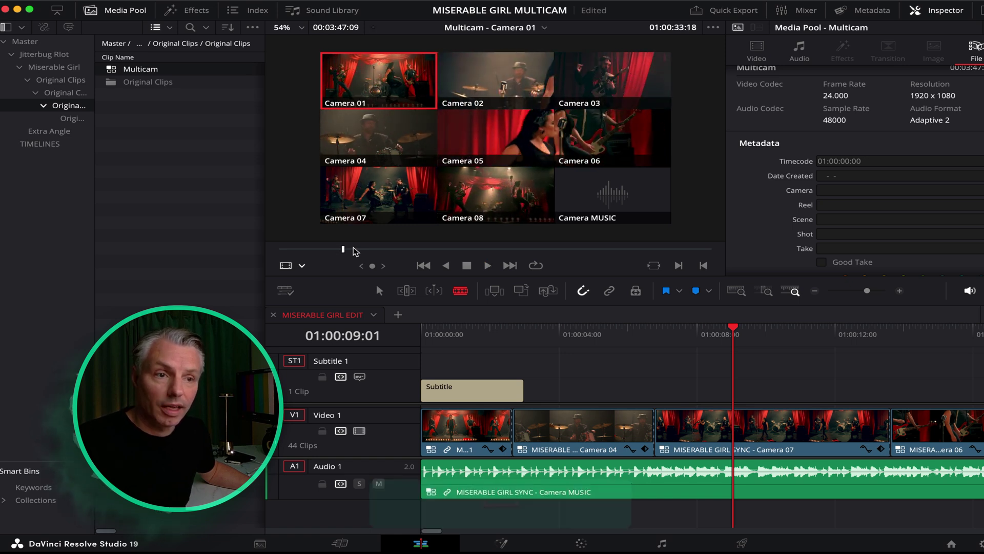
- Create a new empty timeline named 'Ver 1' from the Media Pool
left_click(949, 15)
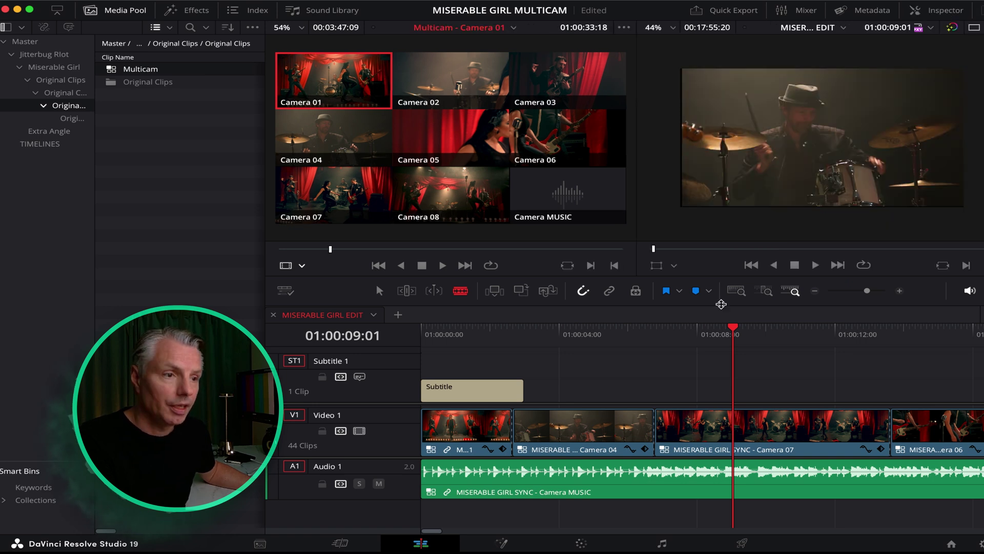
left_click(724, 328)
left_click_drag(725, 333, 731, 328)
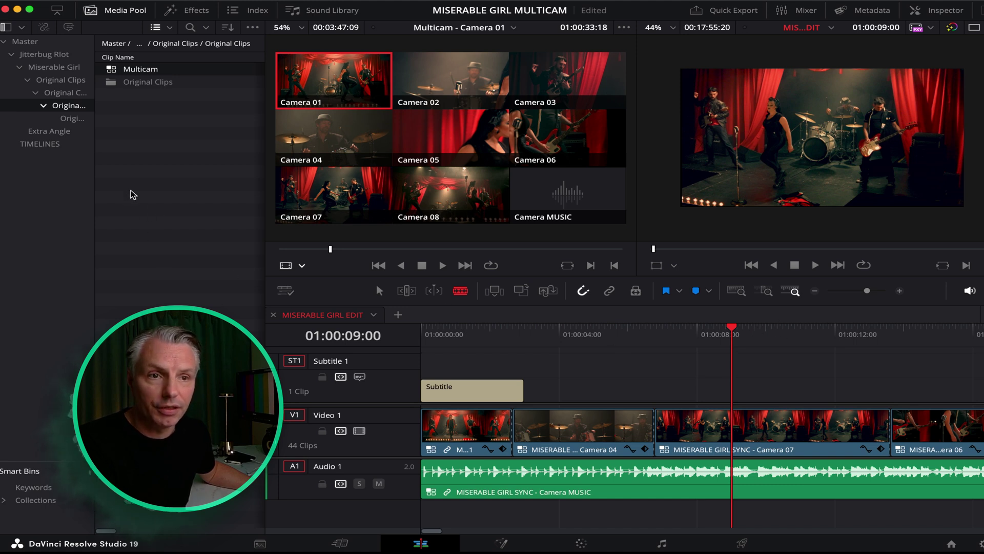
right_click(131, 158)
mouse_move(164, 161)
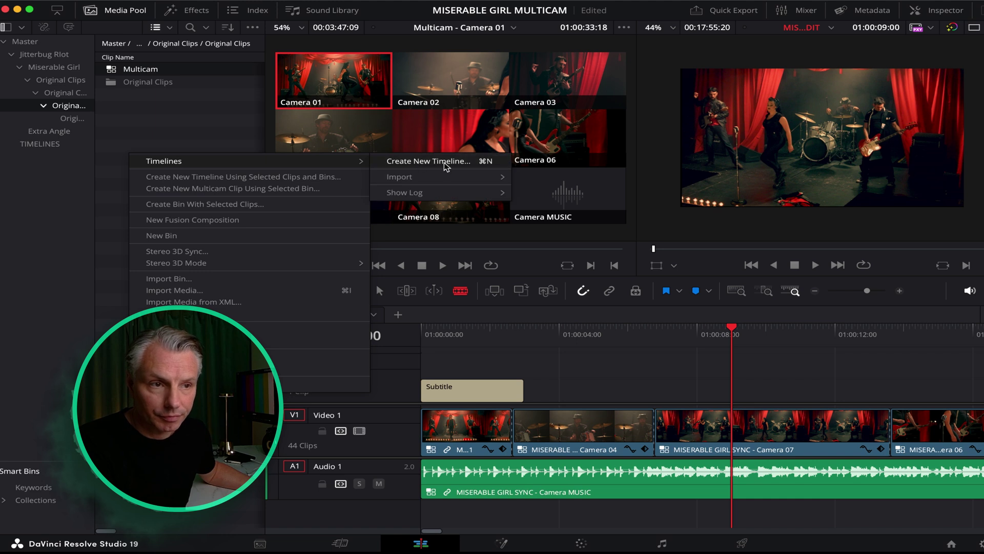
left_click(420, 161)
type("Ver 1")
key("Return")
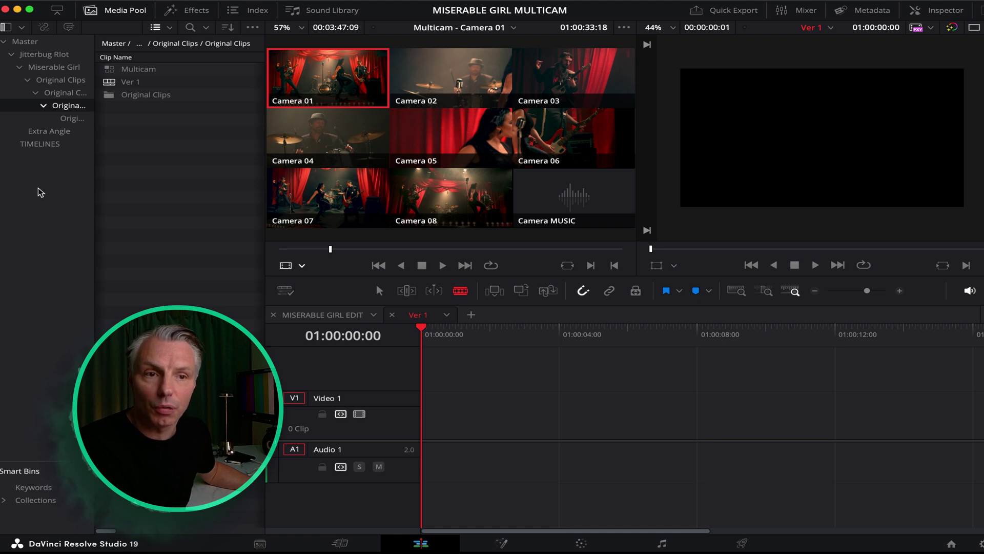
- Add a bin named 'Work' under Master, then return to the bin holding Multicam and Ver 1
right_click(91, 40)
left_click(135, 91)
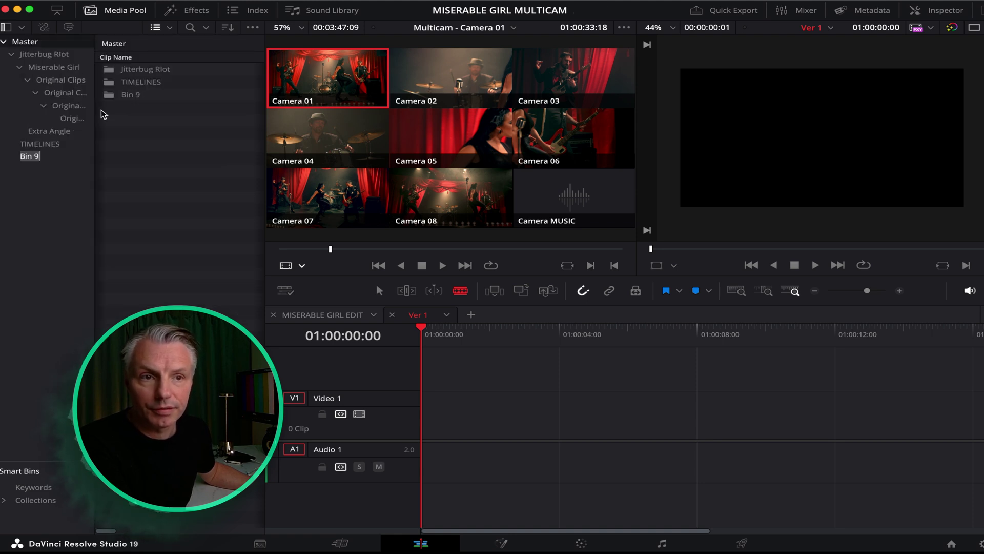
type("Work")
key("Return")
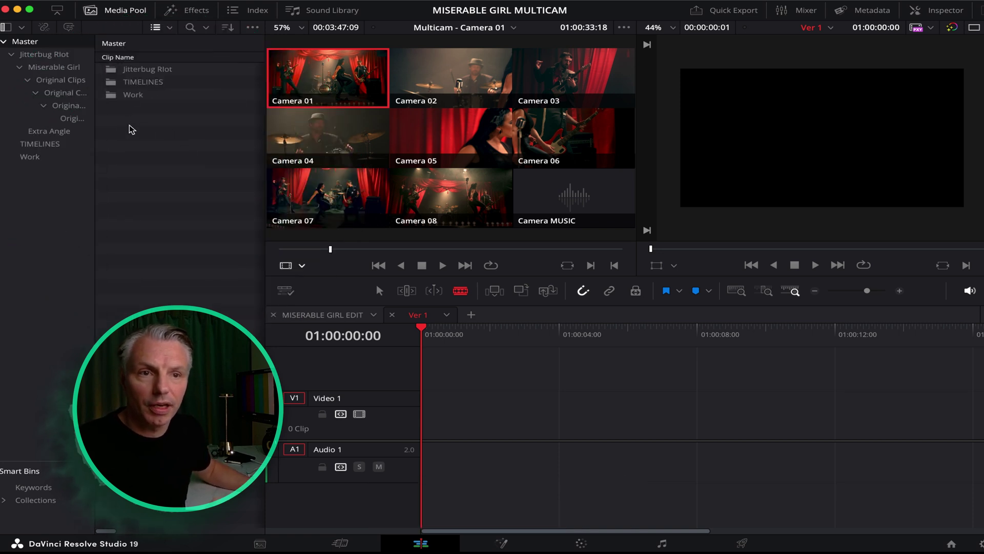
left_click(68, 105)
left_click(70, 117)
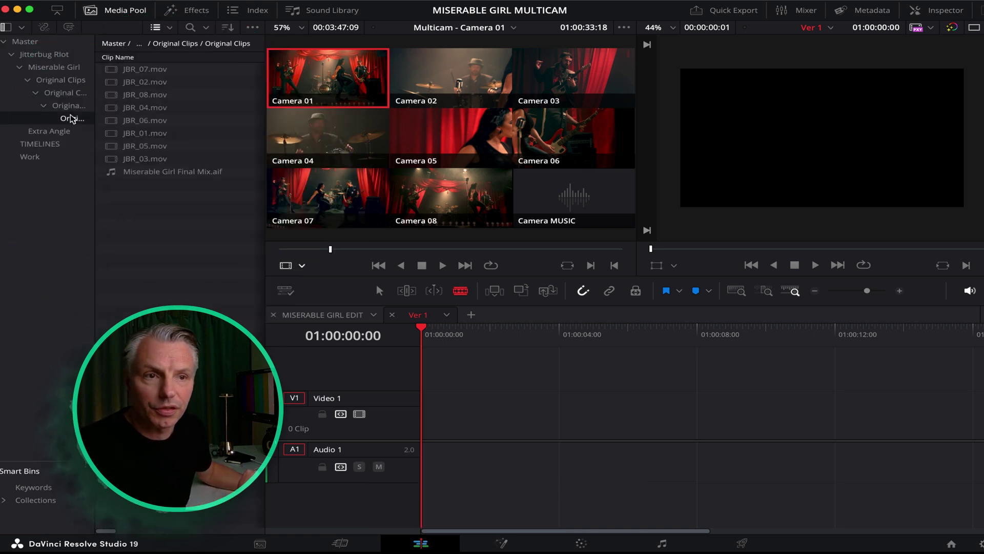
left_click(69, 109)
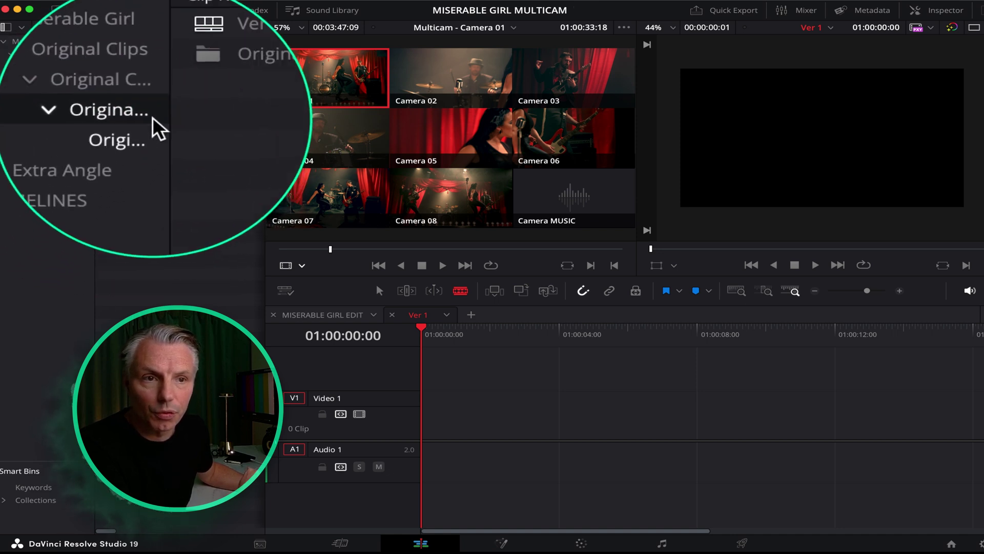
- Move the Ver 1 timeline into the Work bin and rewind the multicam clip to about 01:00:08:10
left_click_drag(152, 116, 90, 155)
left_click(90, 155)
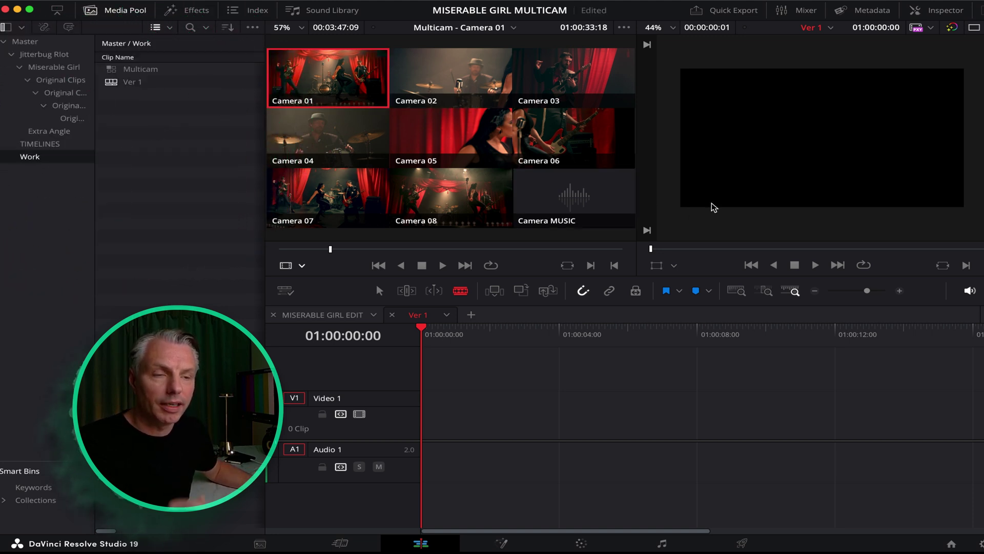
left_click(320, 250)
left_click_drag(321, 250, 286, 251)
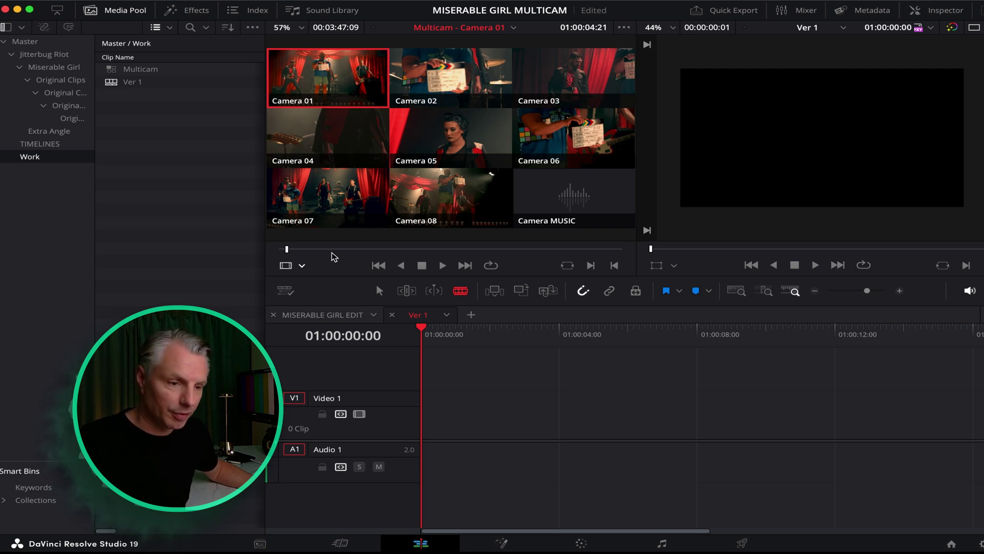
- Mark in and out points on the multicam clip and overwrite that range onto Ver 1 as Camera 01
key("e")
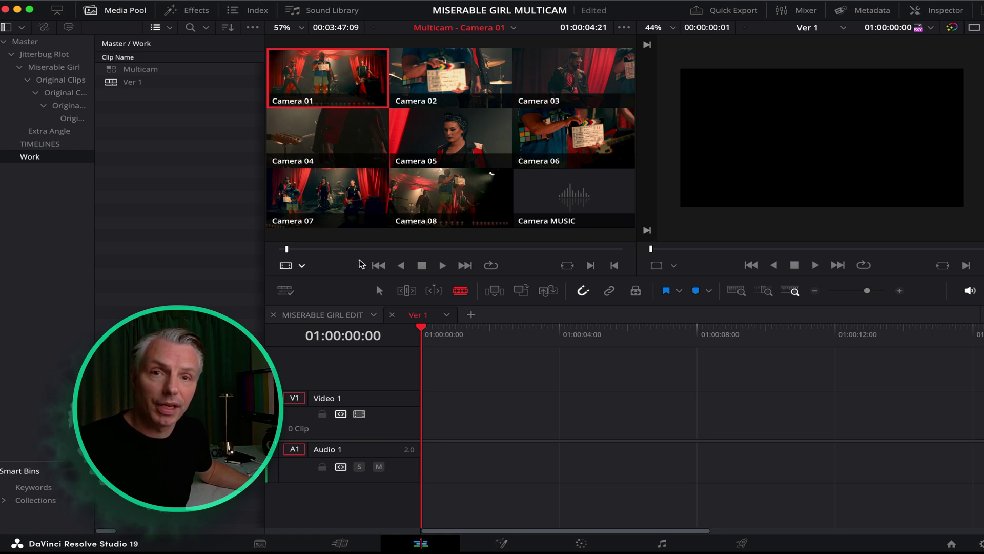
key("i")
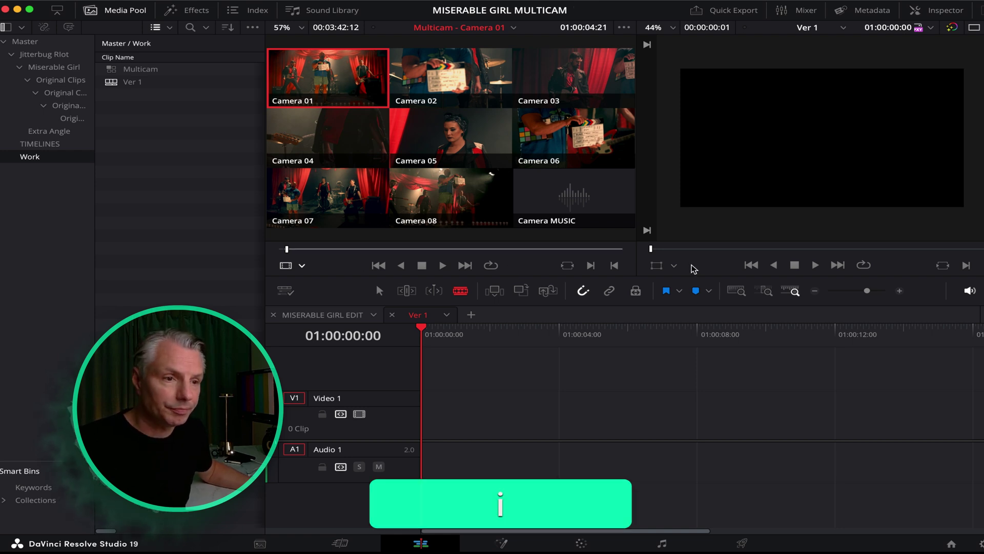
left_click(615, 249)
key("o")
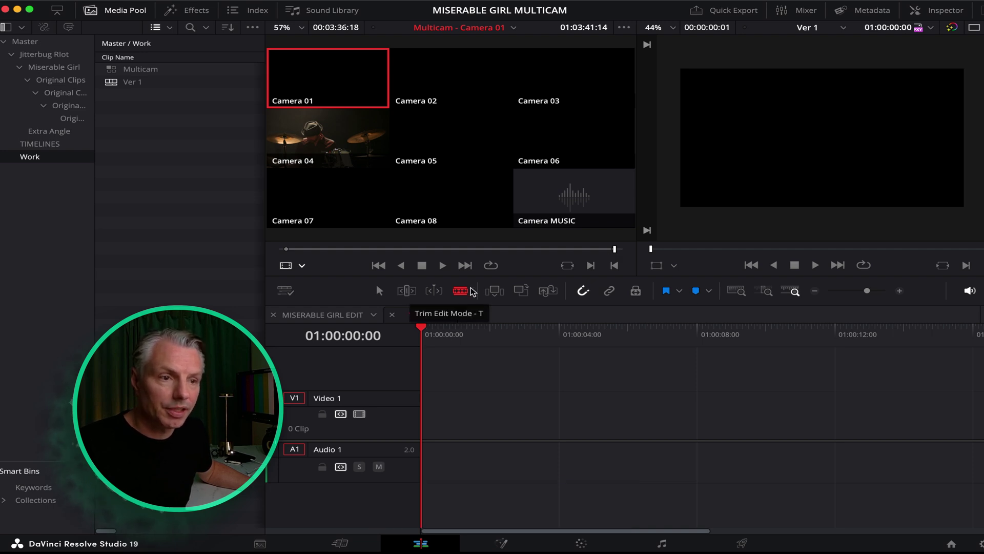
left_click(522, 291)
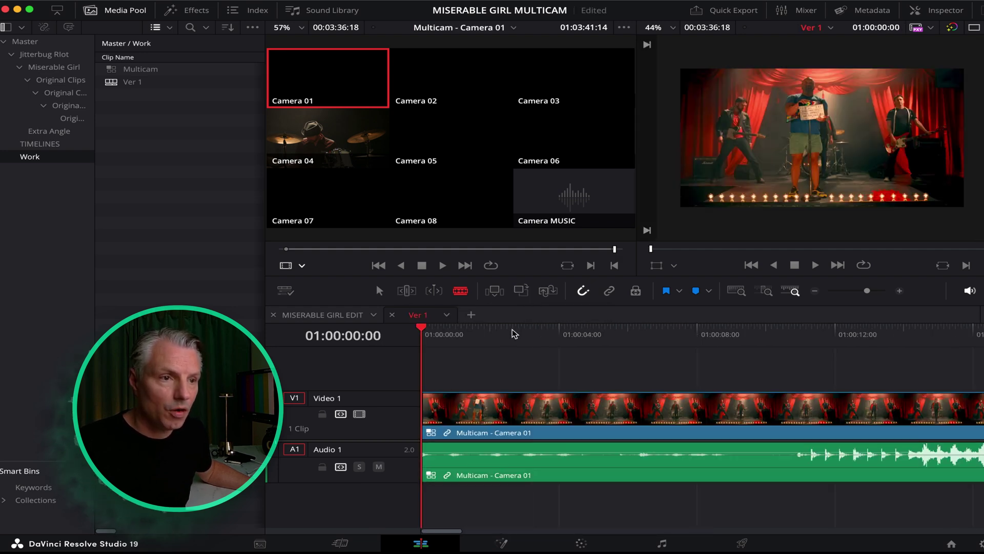
left_click_drag(449, 343, 645, 350)
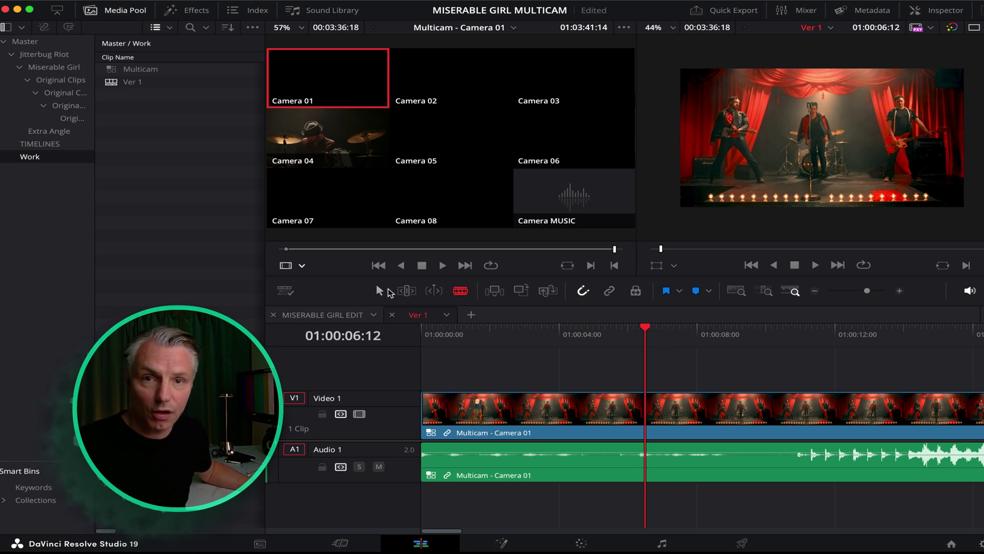
- Switch the source viewer to Multicam mode, test a Camera 04 cut during playback, then undo it
left_click(302, 266)
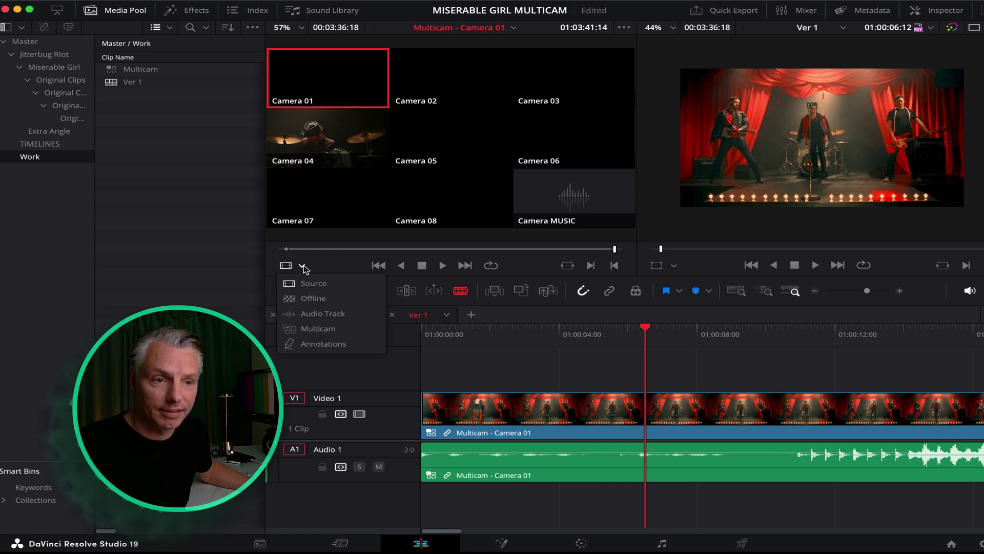
left_click(323, 334)
left_click_drag(645, 331, 901, 350)
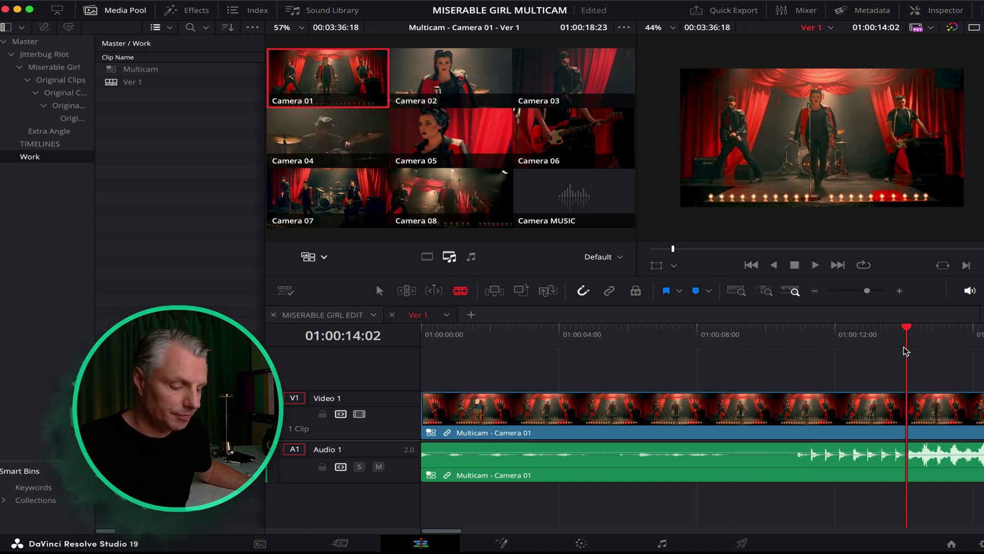
key("space")
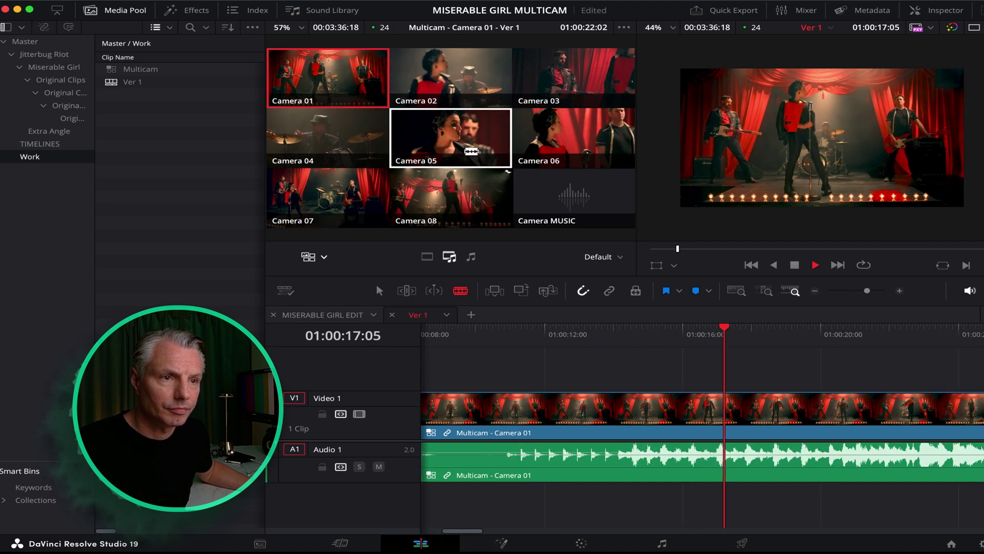
left_click(360, 133)
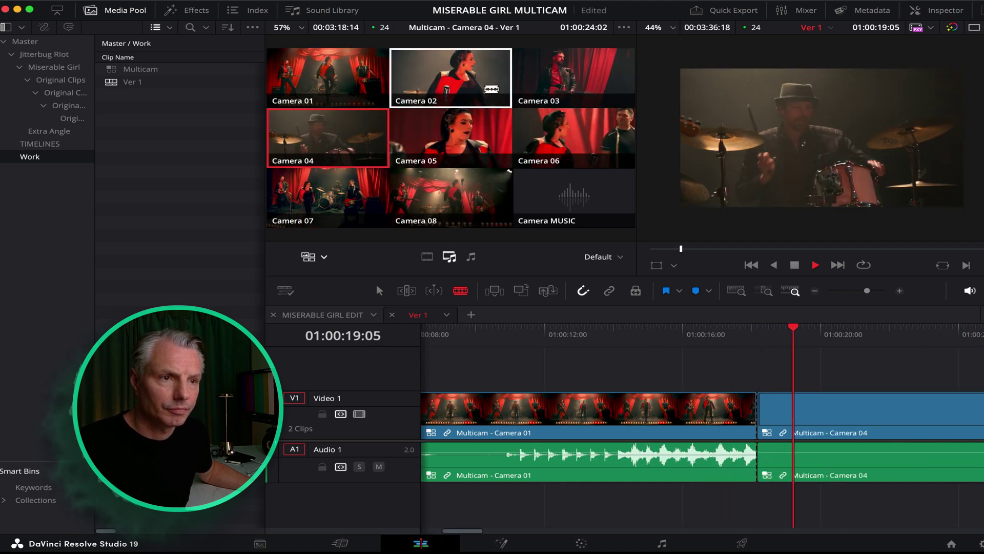
key("space")
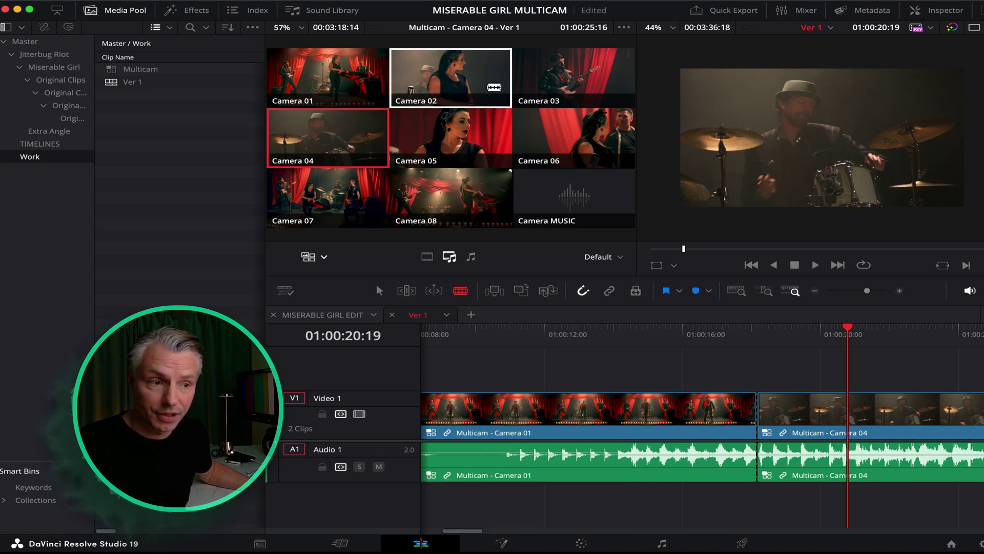
key("super+z")
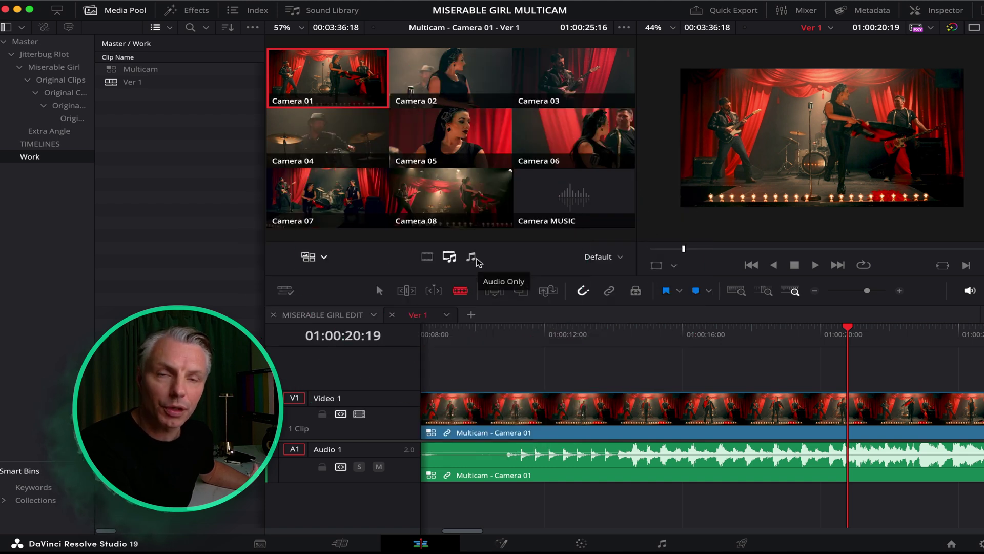
- From the timeline start, switch the Audio 1 clip to the Camera MUSIC angle
key("space")
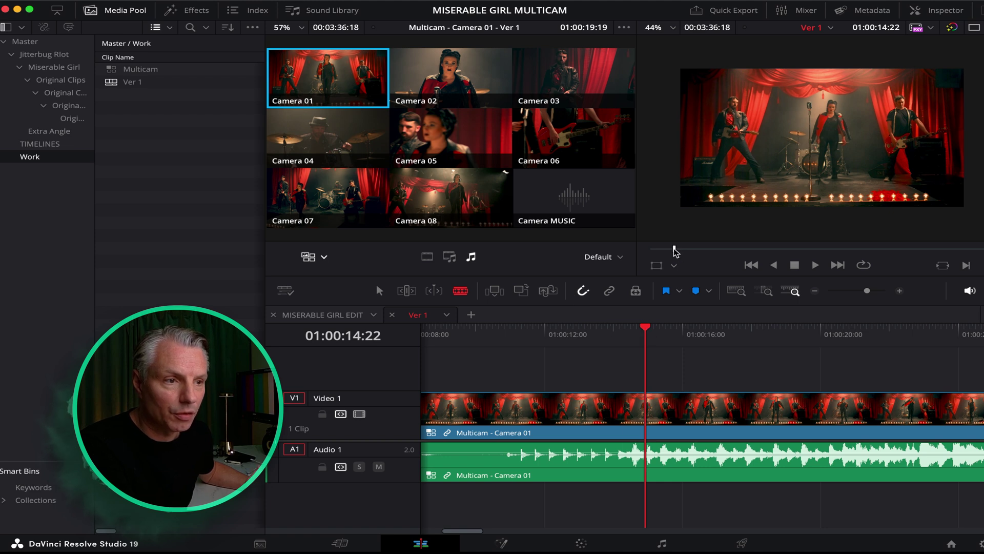
key("Home")
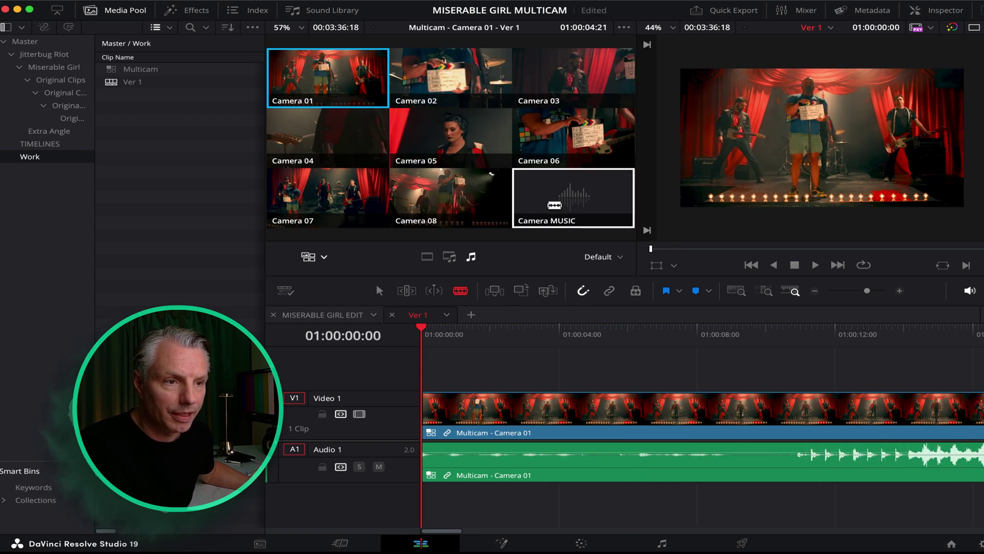
left_click(549, 204)
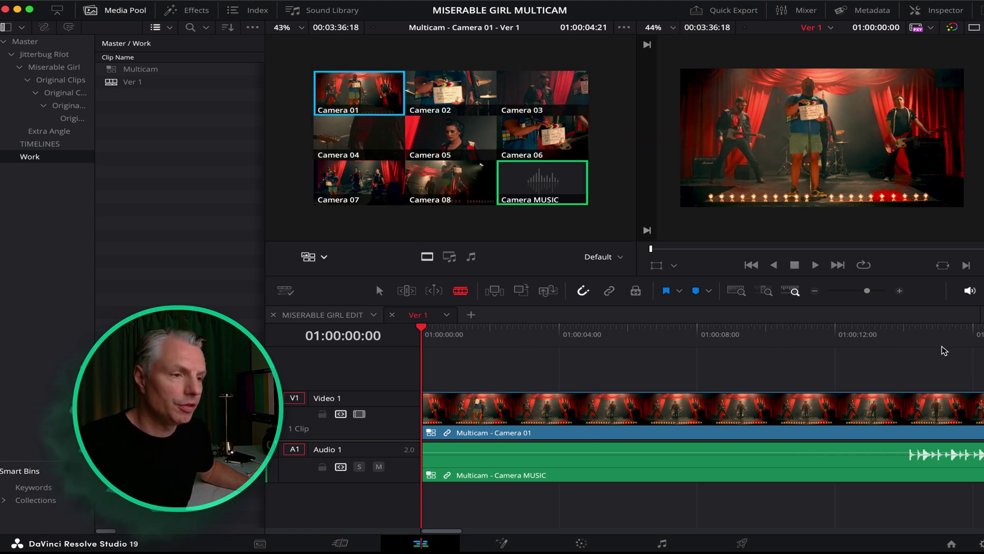
- From about 14 seconds in, live-cut to Cameras 04, 03, 06, 01, 04, 02, 03, 05 and 04 during playback
left_click(906, 331)
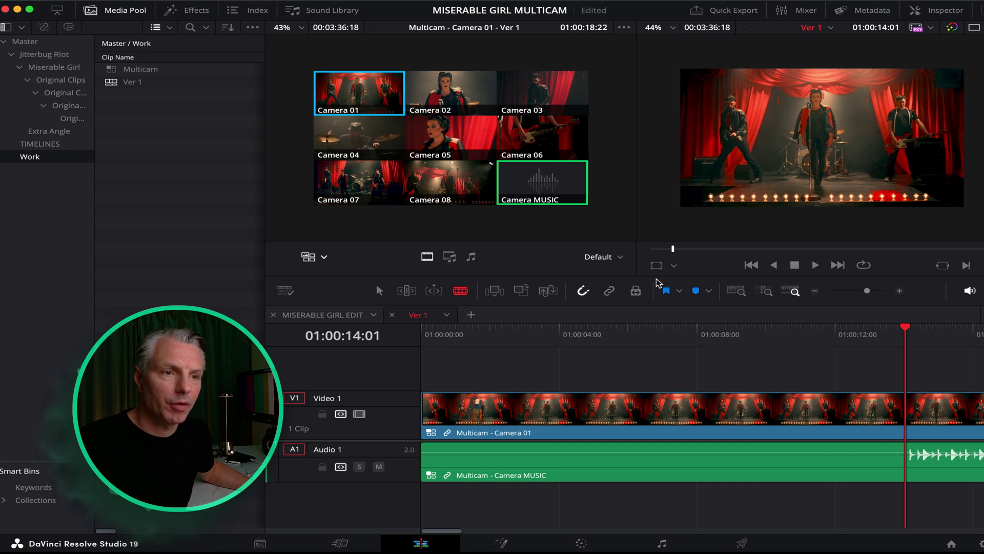
key("space")
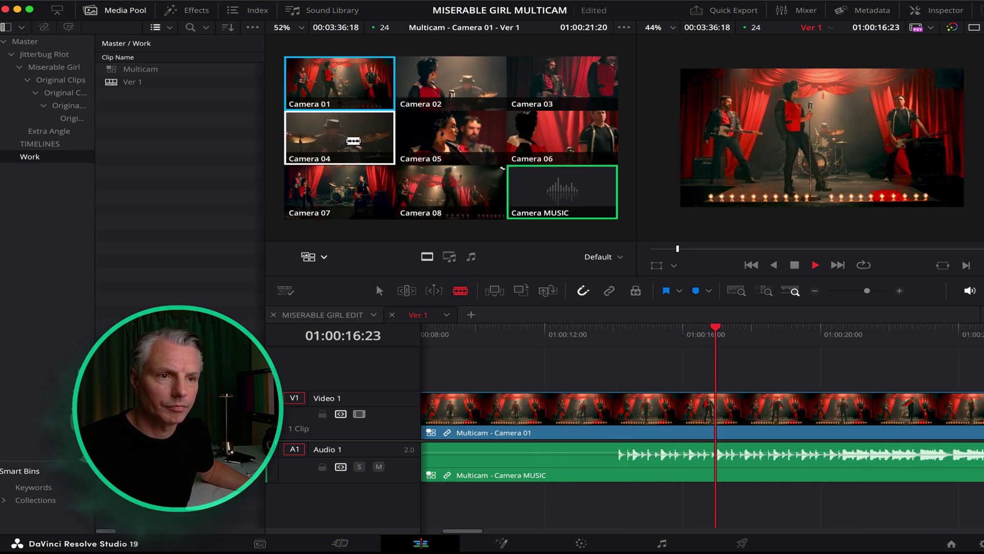
left_click(367, 133)
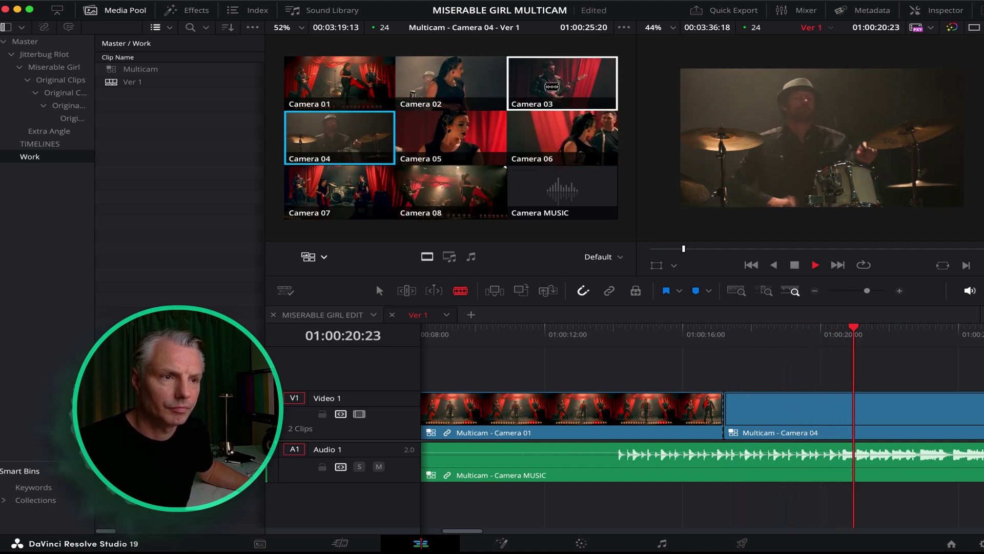
left_click(552, 86)
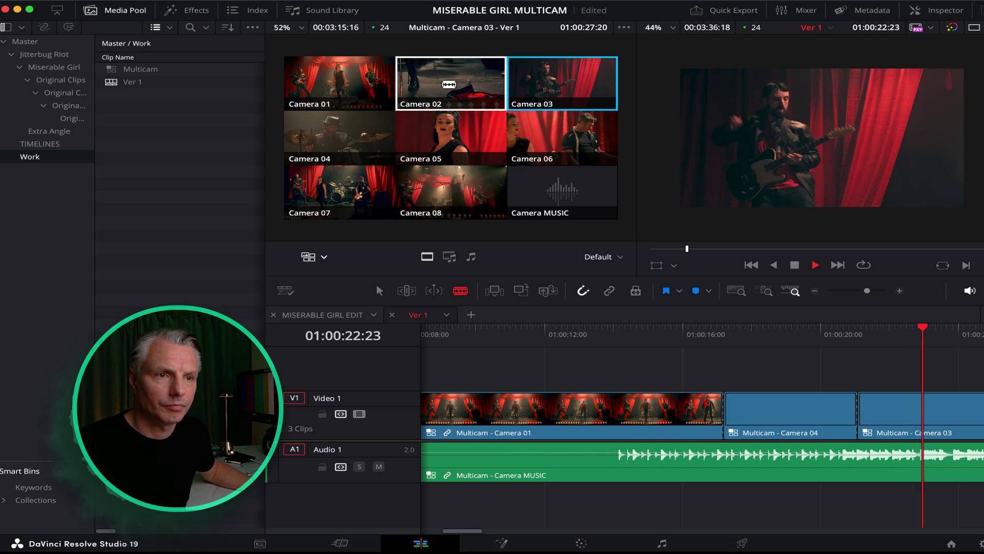
left_click(536, 134)
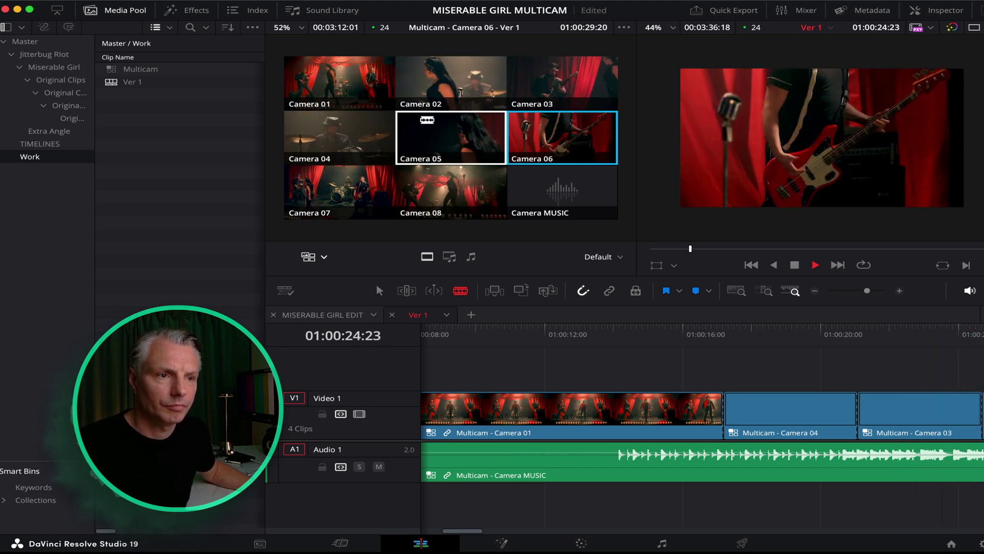
left_click(348, 83)
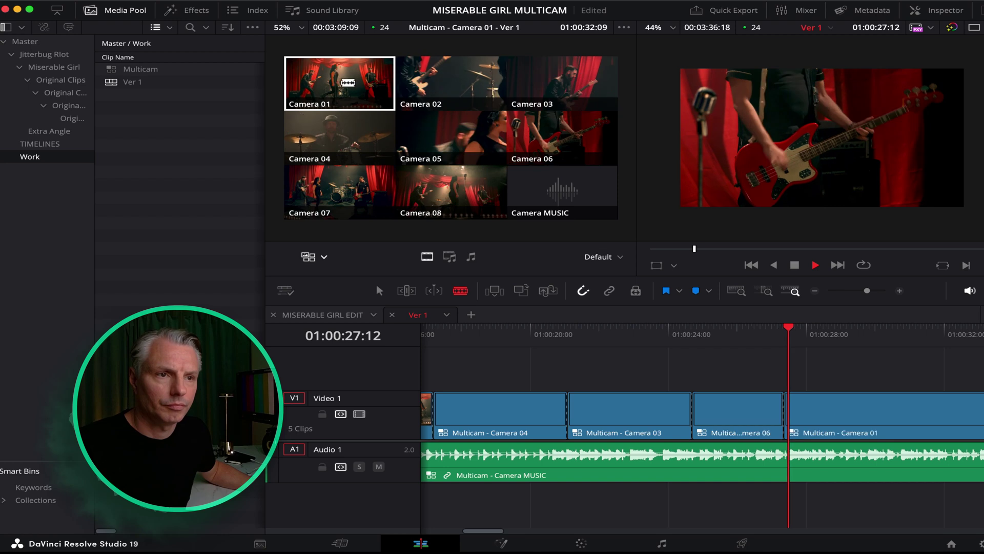
left_click(353, 129)
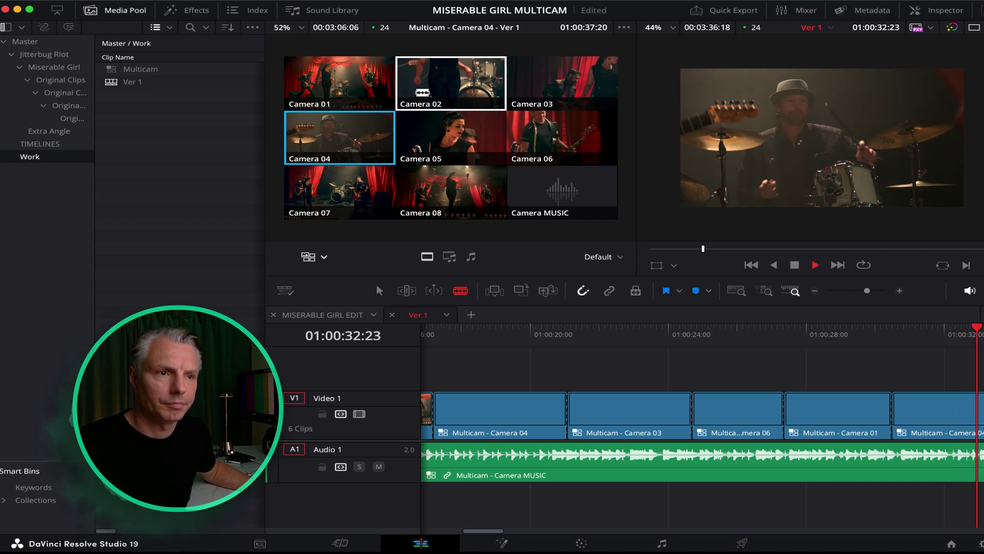
left_click(433, 94)
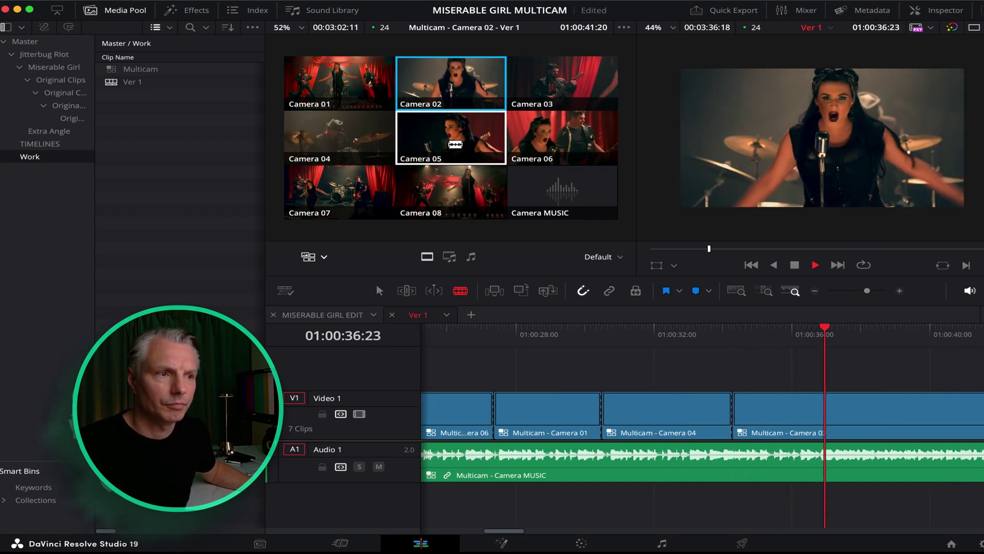
left_click(569, 87)
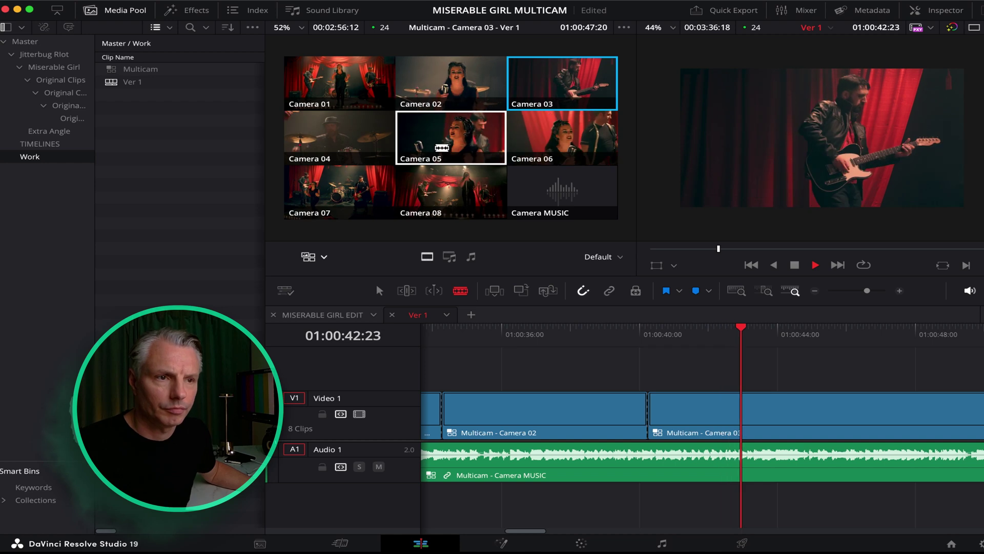
left_click(405, 138)
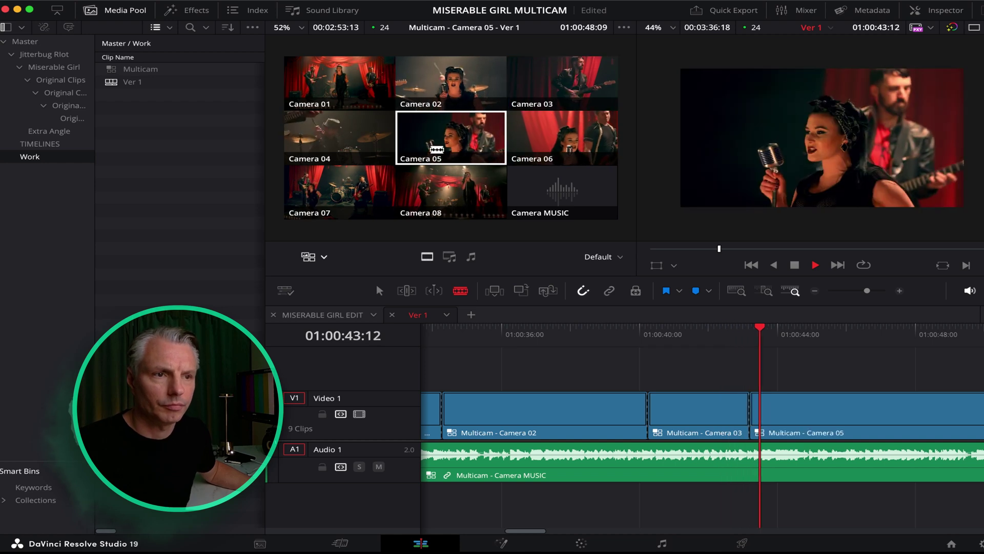
left_click(350, 136)
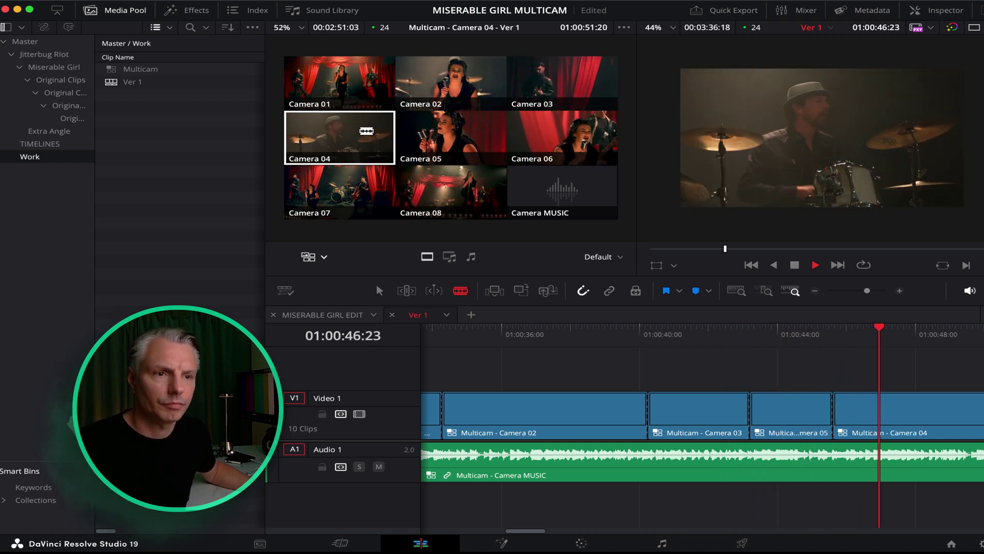
- Continue live-cutting to Cameras 07, 06, 03, 04, 05, 06, 01, 04, 03, 02, 01, ending on 04
left_click(366, 185)
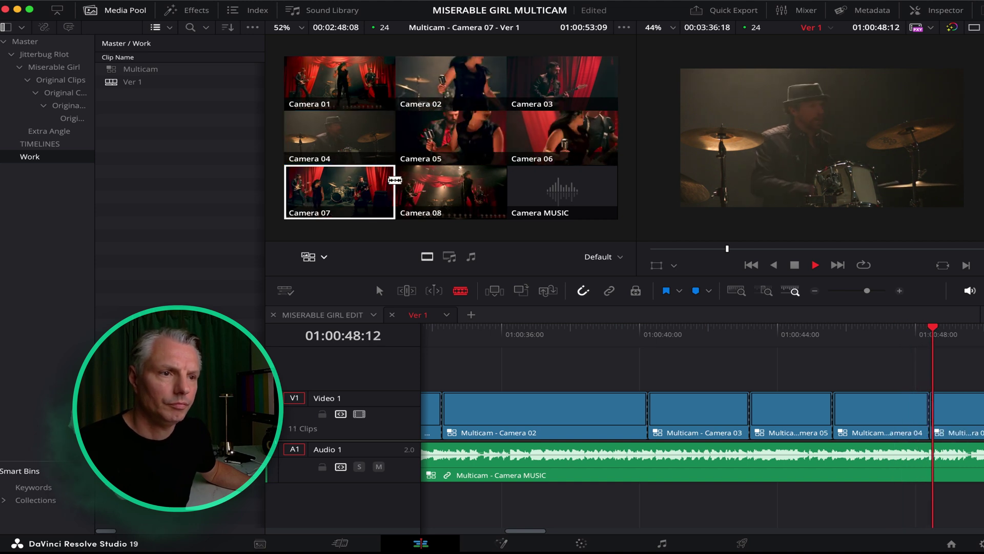
left_click(582, 133)
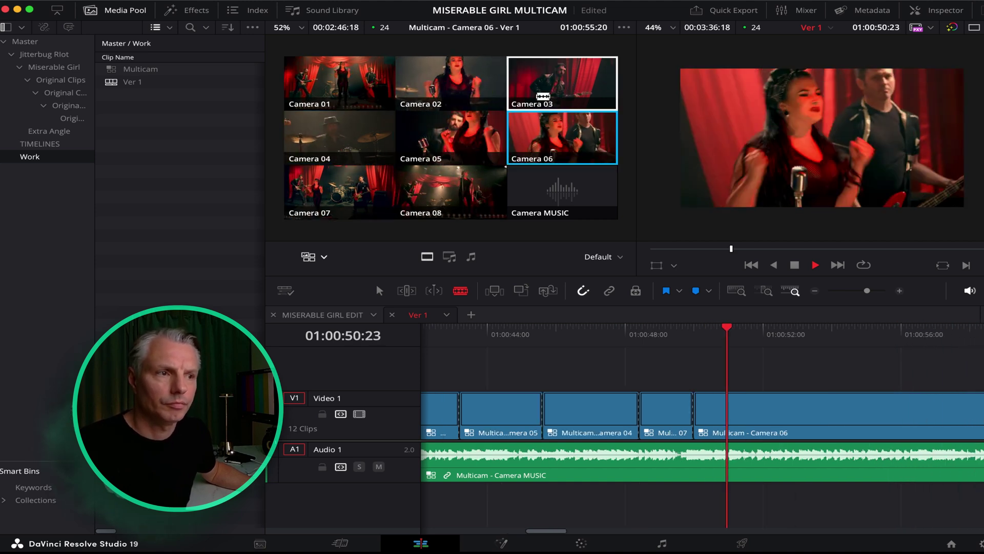
left_click(569, 77)
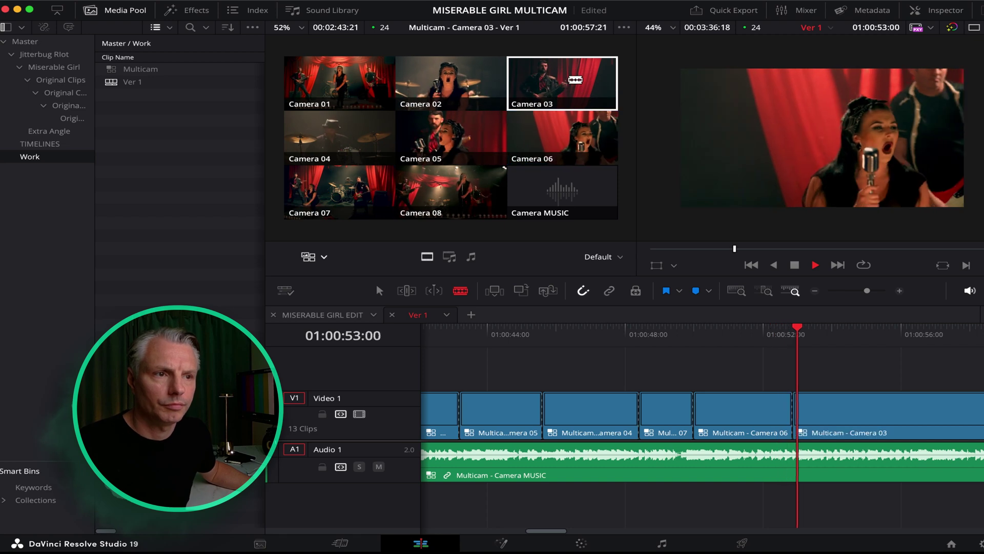
left_click(359, 144)
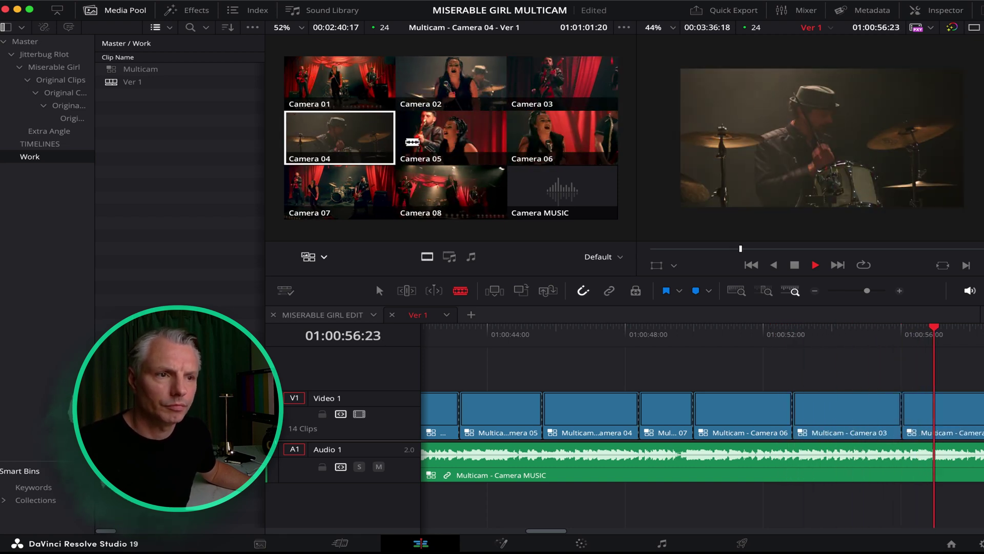
left_click(465, 138)
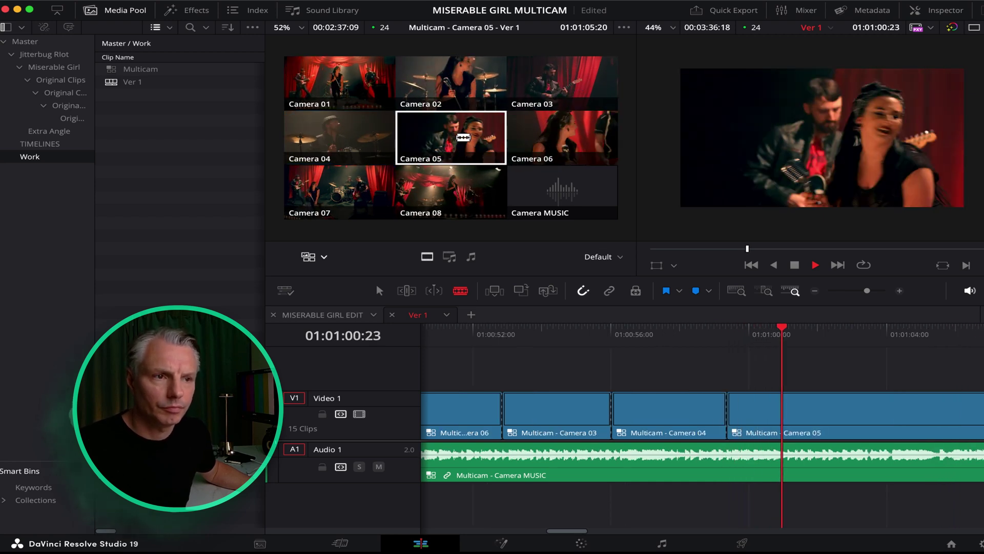
left_click(548, 135)
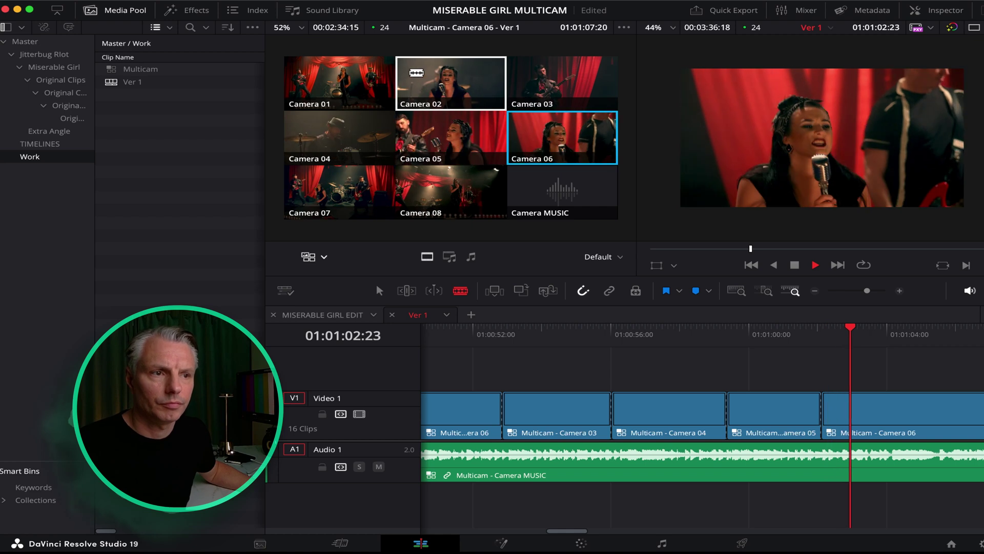
left_click(329, 74)
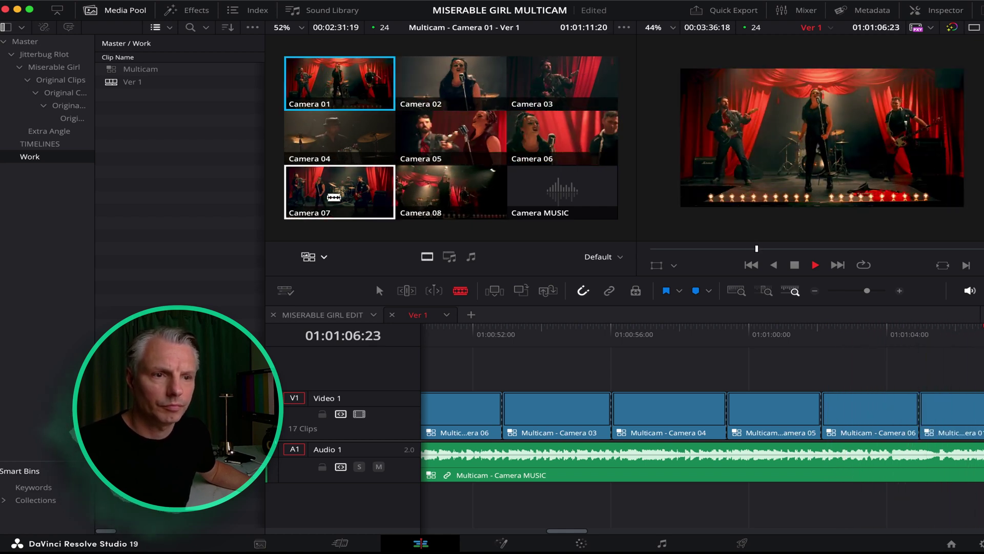
left_click(347, 143)
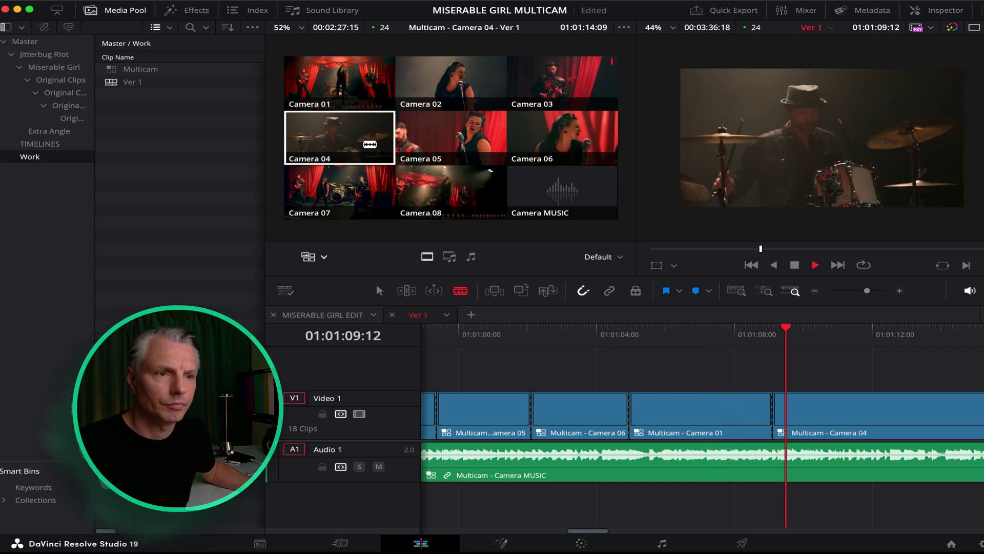
left_click(548, 95)
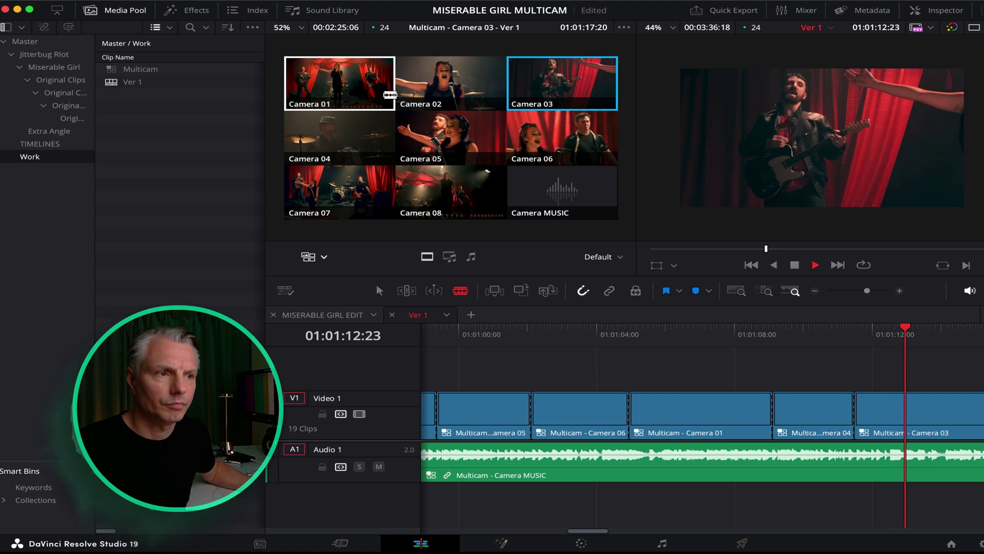
left_click(410, 81)
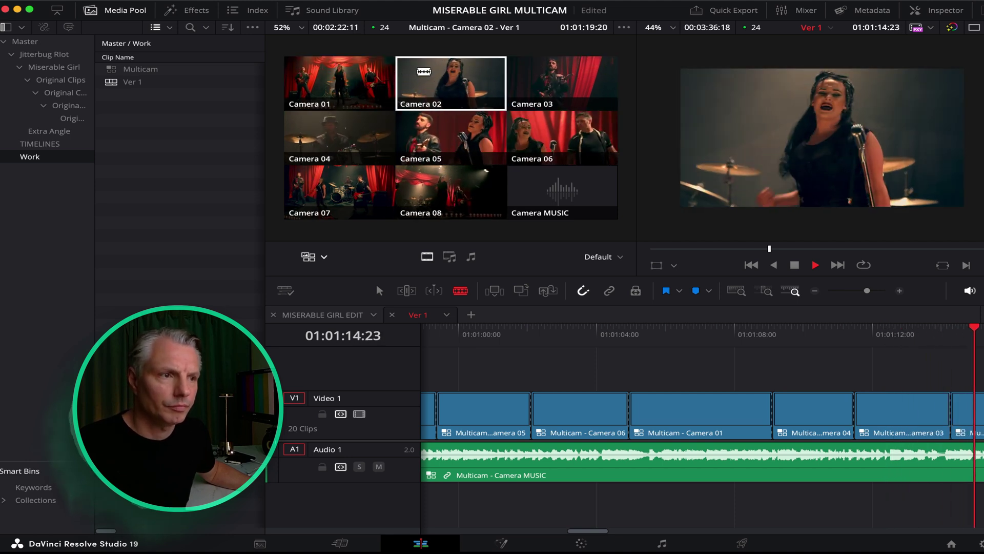
left_click(357, 78)
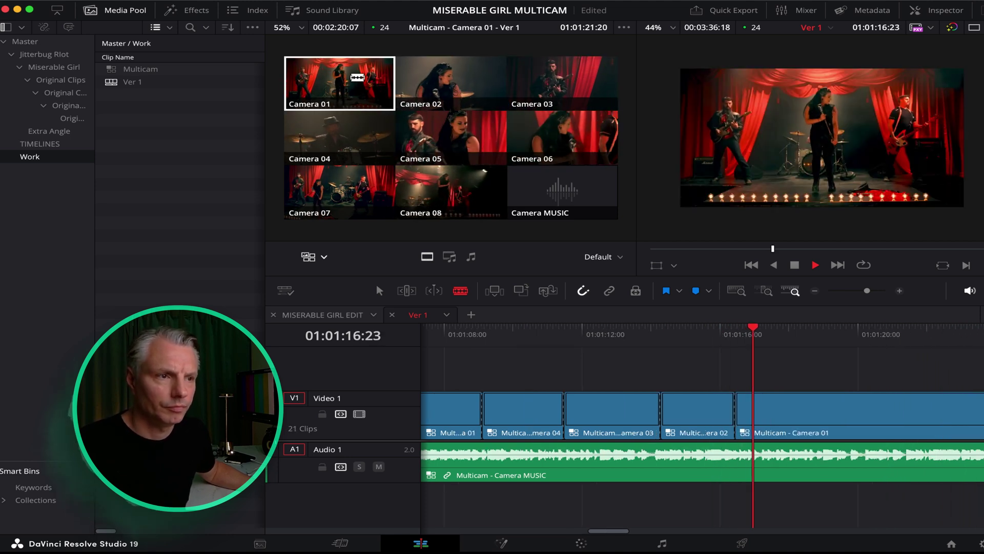
left_click(359, 127)
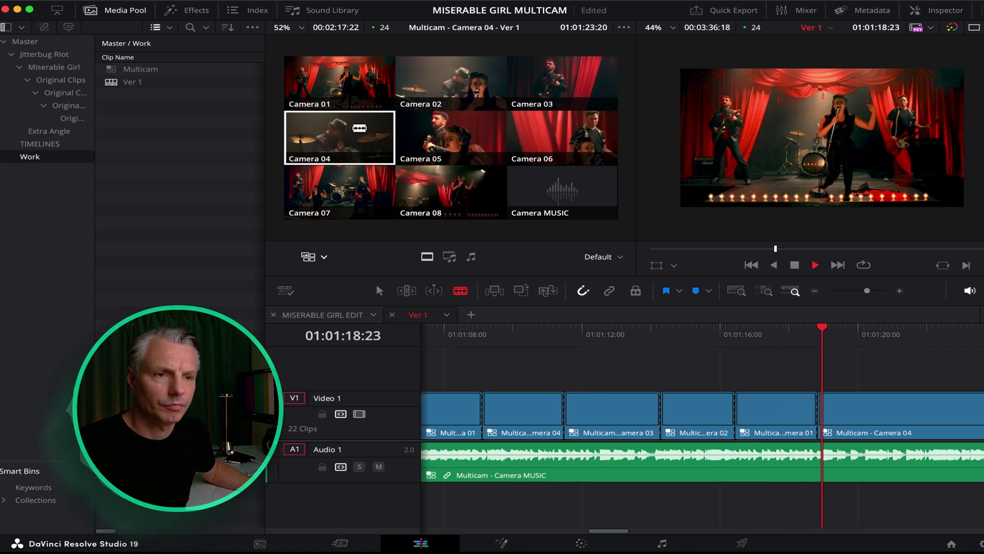
- Stop the live cut, add a Camera 02 singer cut, and review the Camera 03/02 edit near 01:01:12:18
key("space")
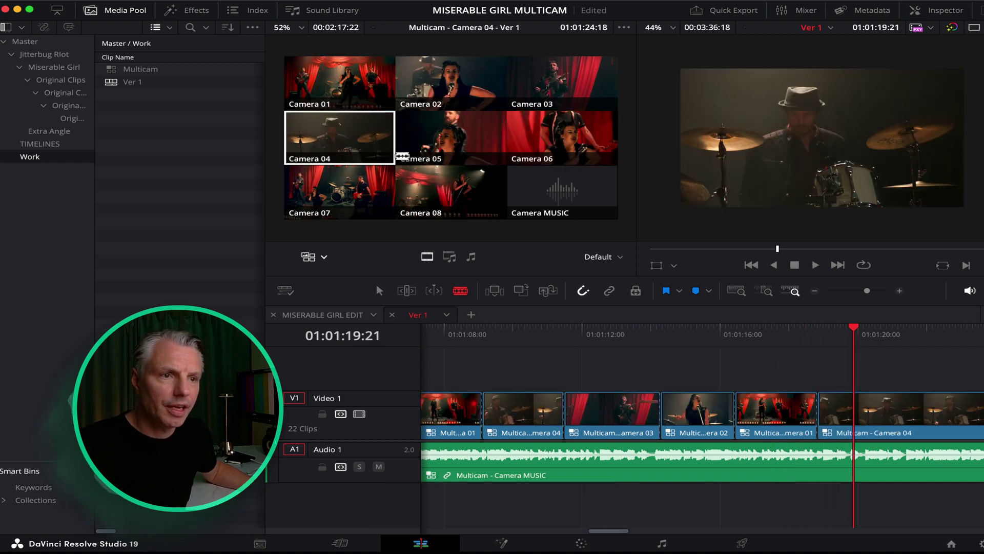
key("t")
left_click(462, 83)
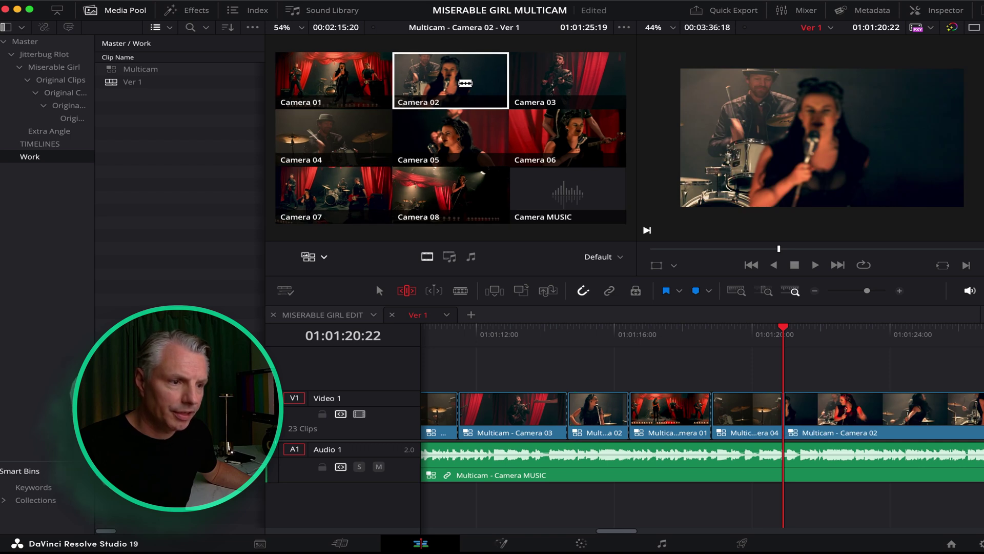
left_click_drag(794, 331, 817, 334)
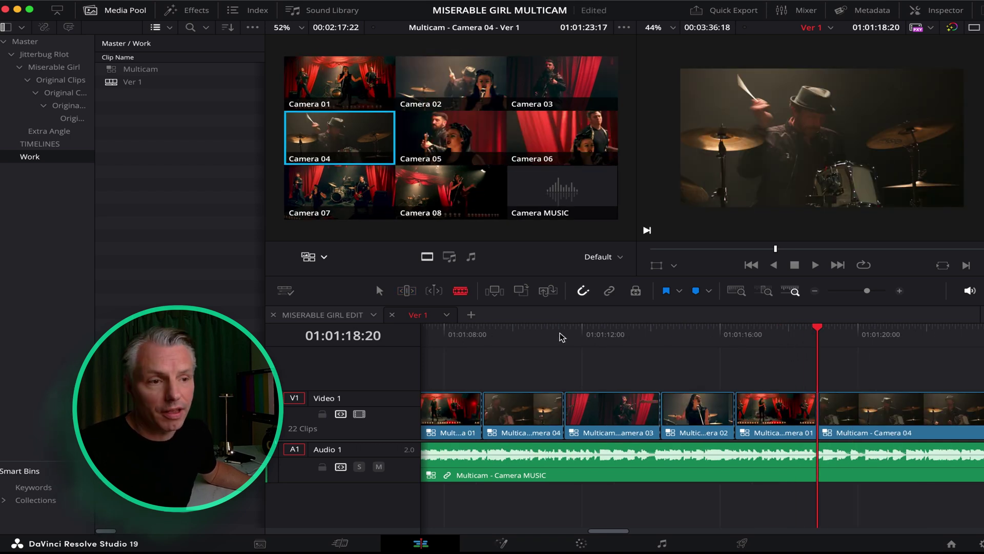
left_click_drag(563, 336, 523, 337)
key("space")
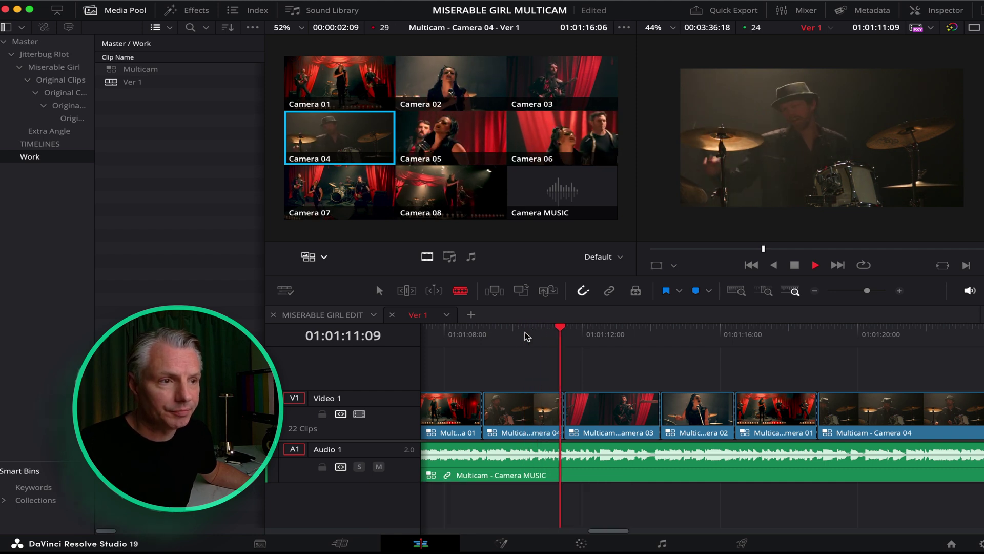
key("space")
left_click(608, 336)
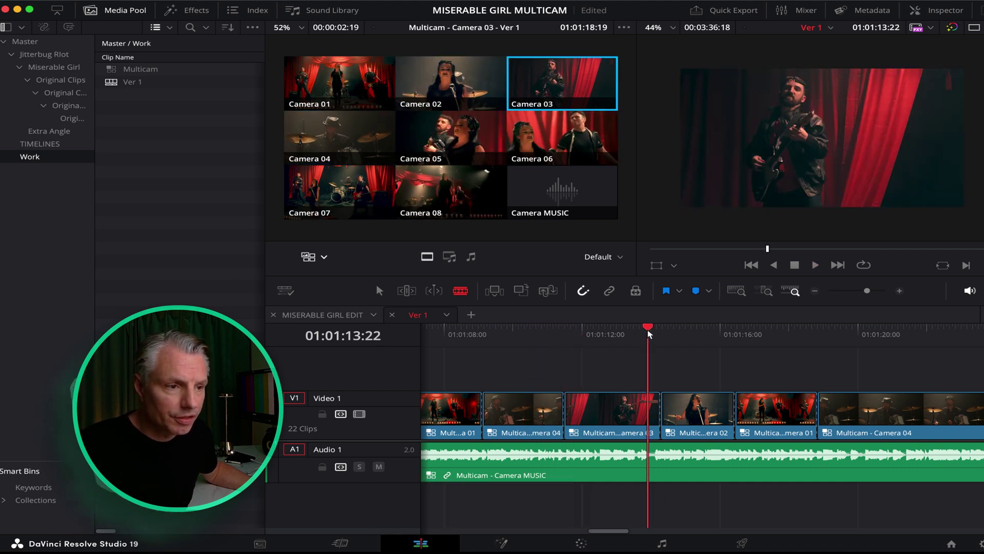
key("space")
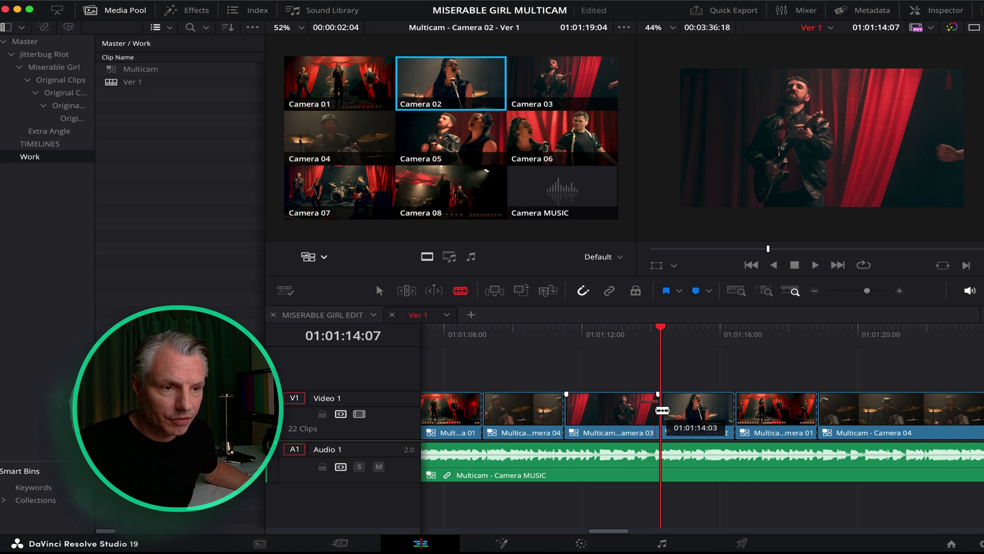
- Roll the Camera 03/Camera 02 edit six frames later with the Trim Edit tool
left_click(411, 289)
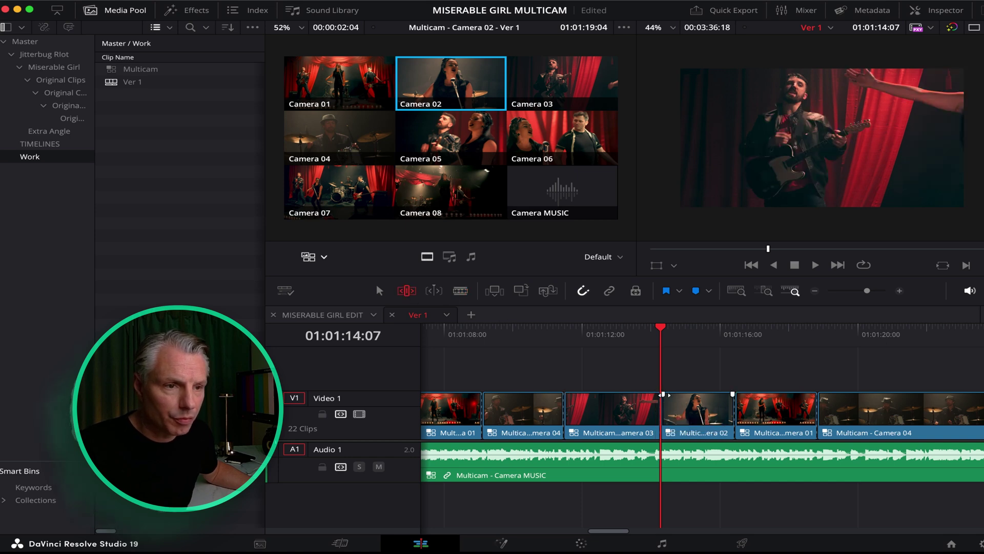
scroll(646, 411, "right", 1)
left_click_drag(647, 411, 662, 409)
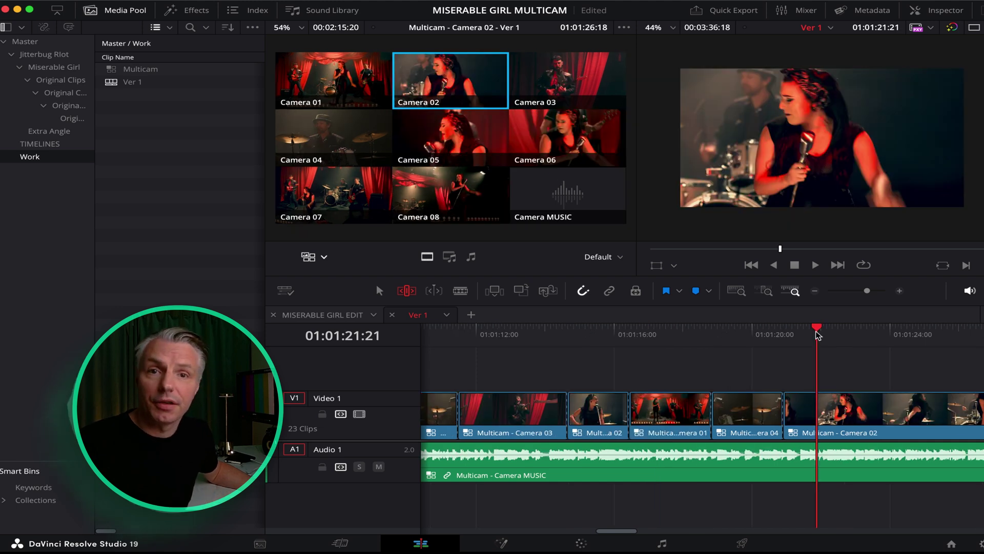